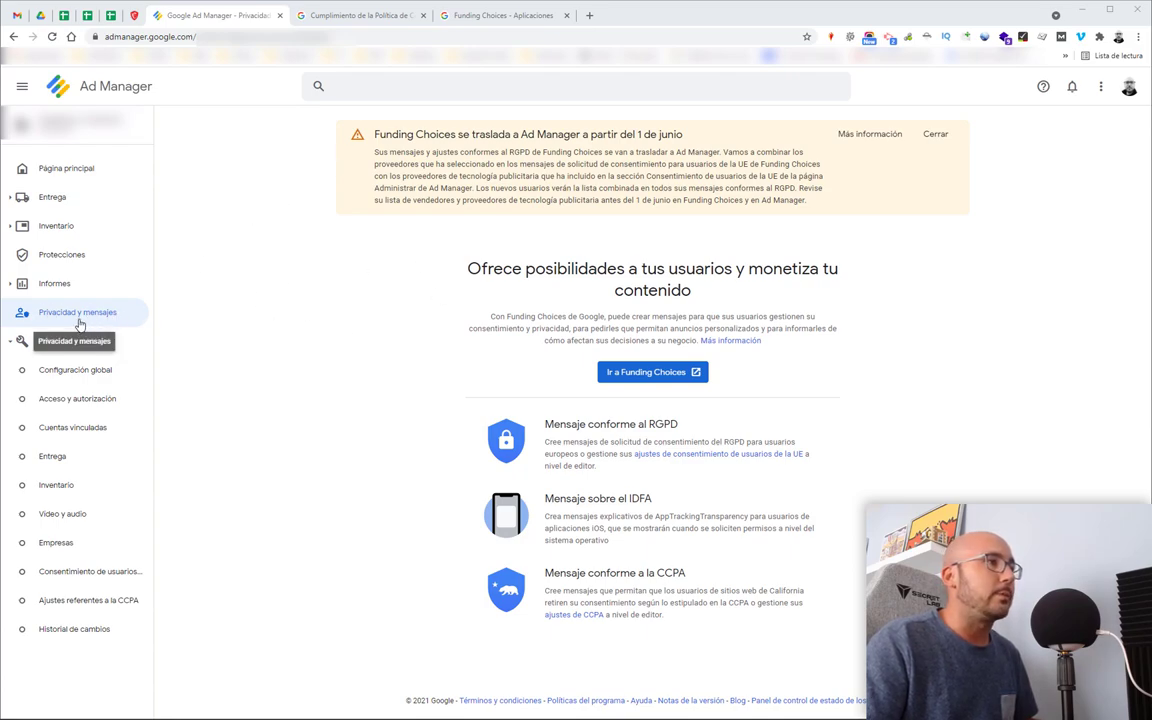
# - Go from Ad Manager to Funding Choices and open the listed website's messages overview
pyautogui.click(648, 374)
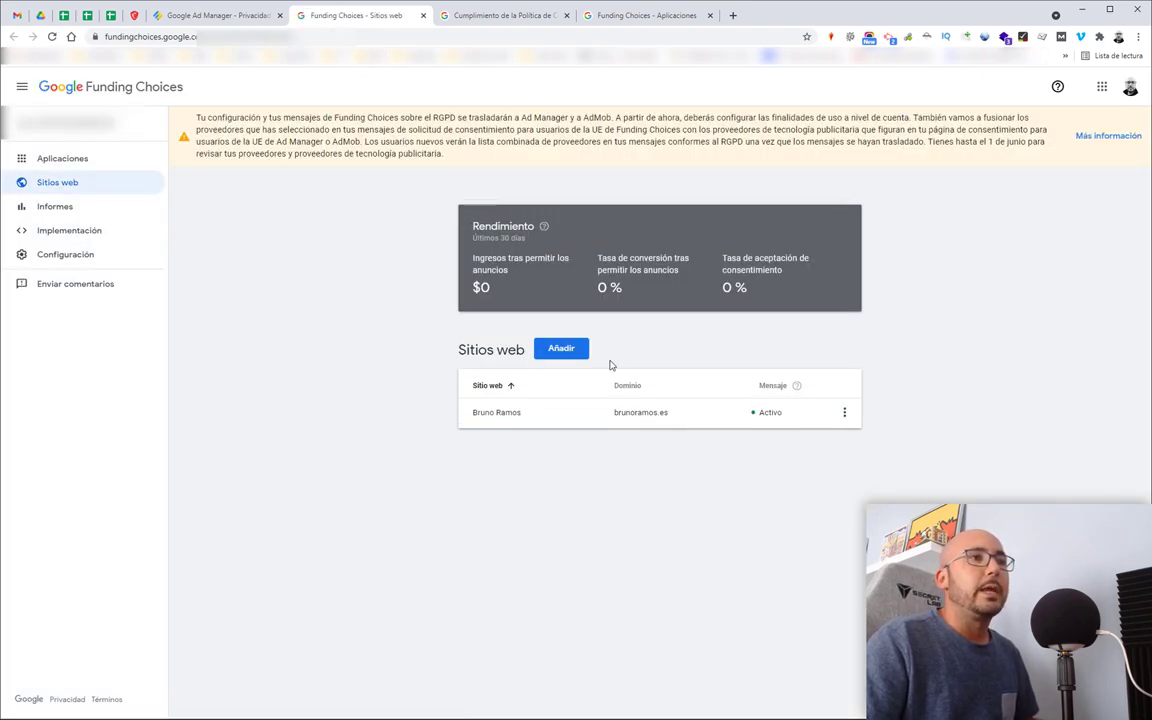
pyautogui.click(661, 420)
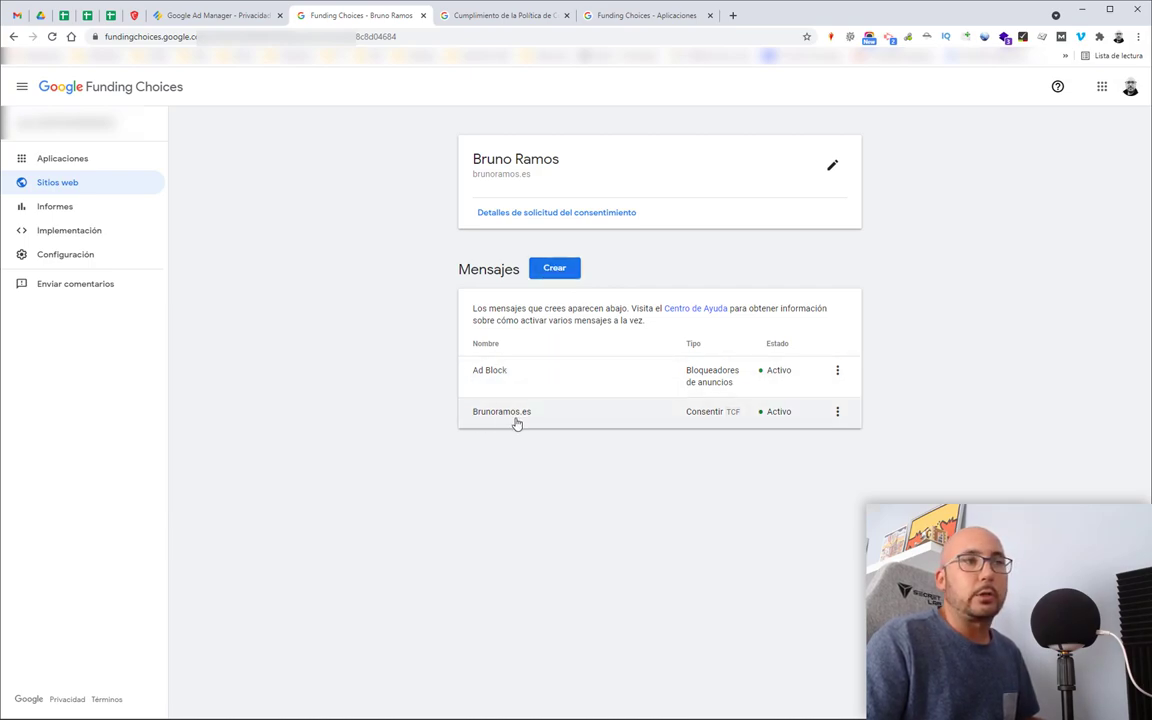
pyautogui.click(555, 270)
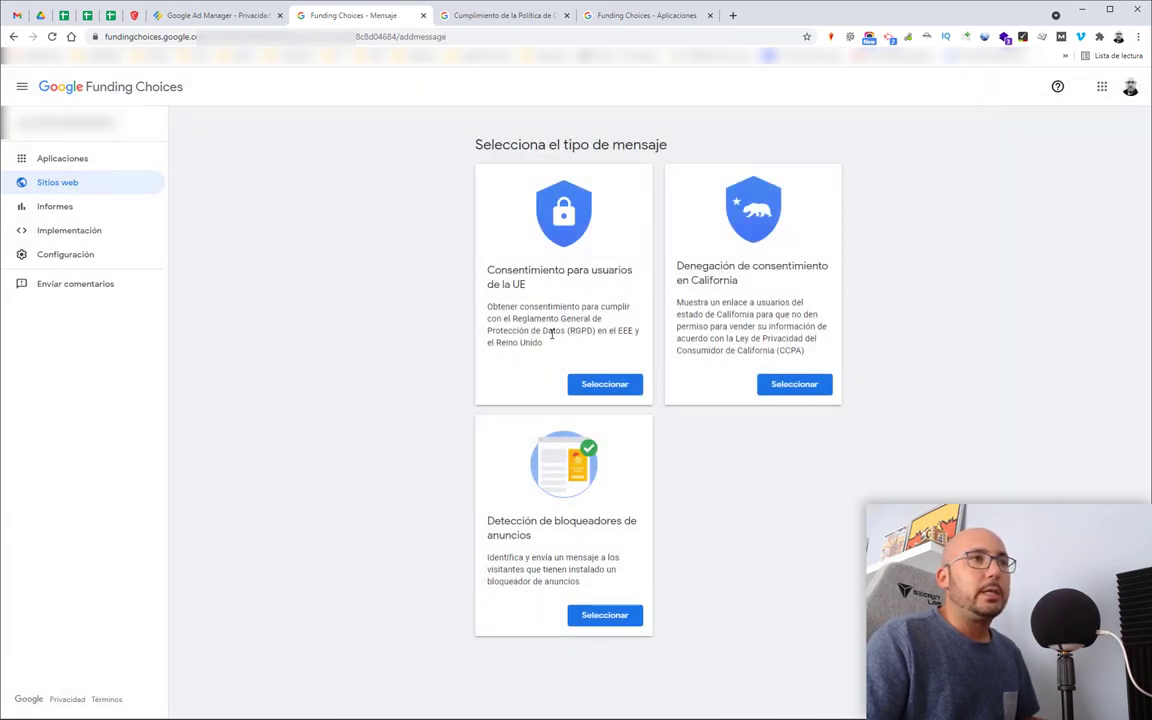
pyautogui.click(600, 386)
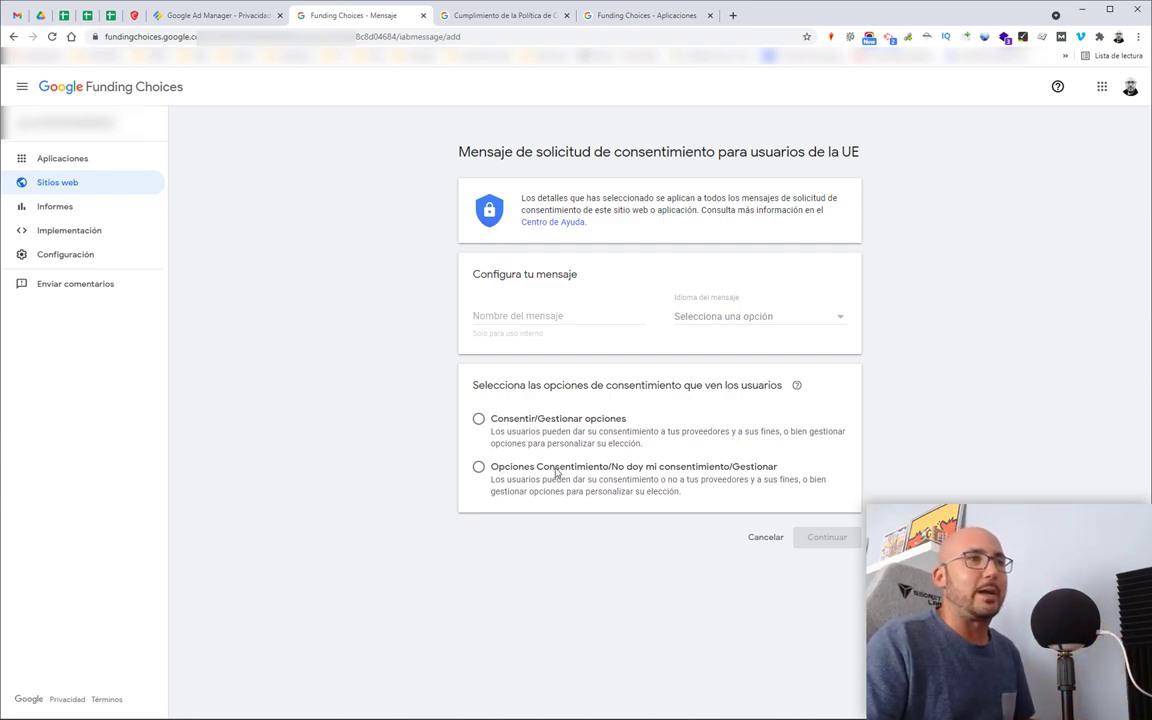
pyautogui.click(90, 184)
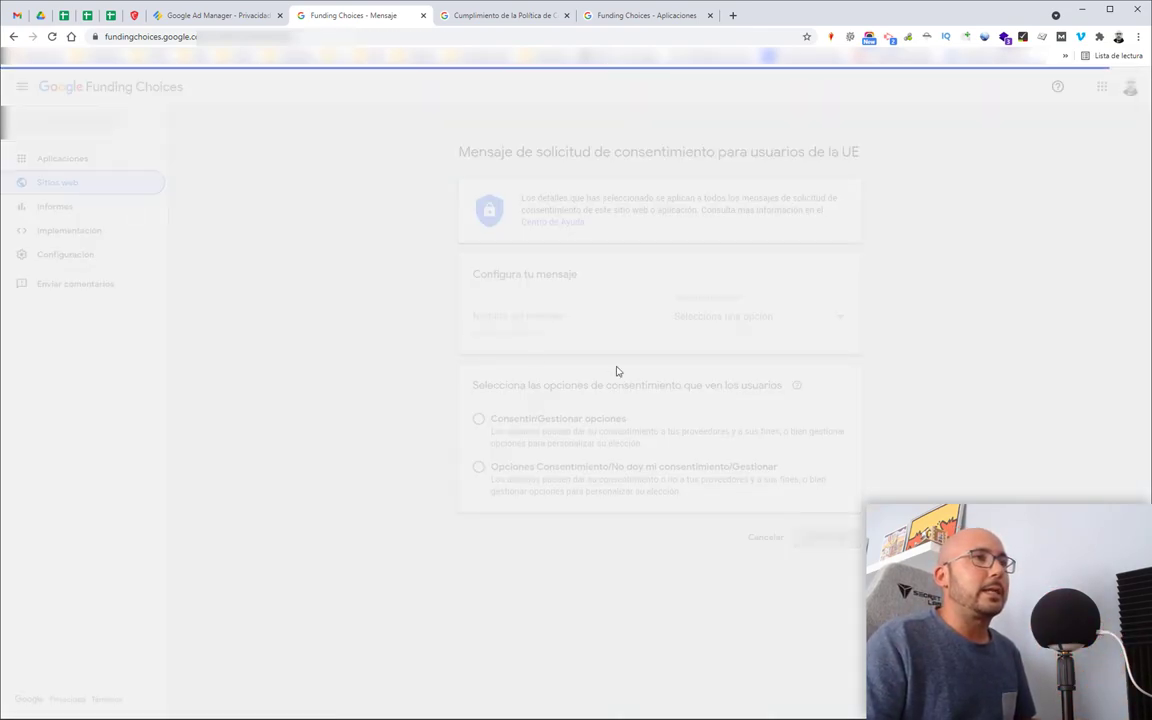
# - Reopen the listed website, open its active consent message for editing and look through the header and title styling settings
pyautogui.click(599, 417)
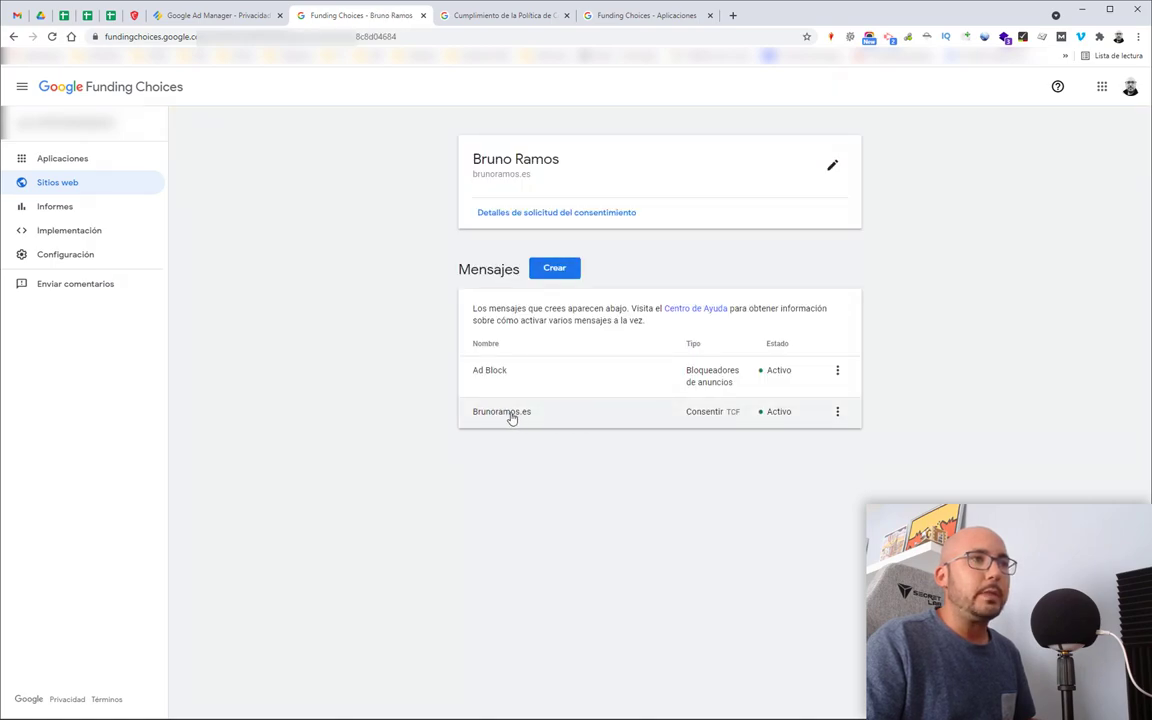
pyautogui.click(599, 425)
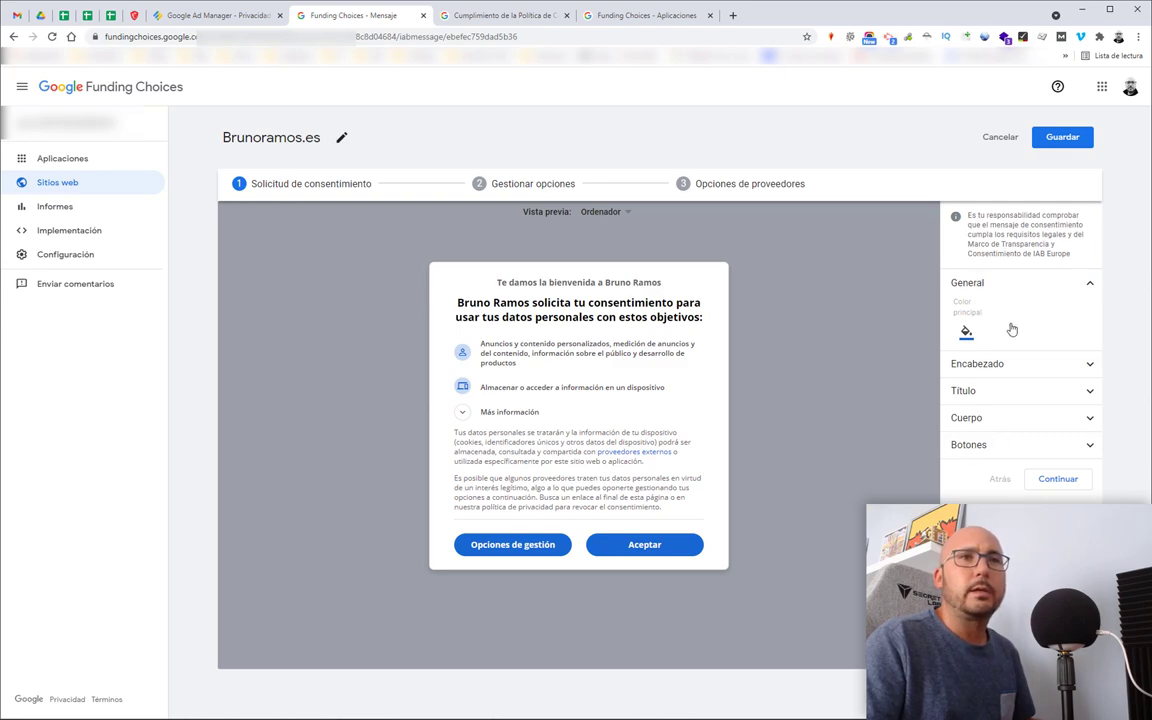
pyautogui.click(984, 364)
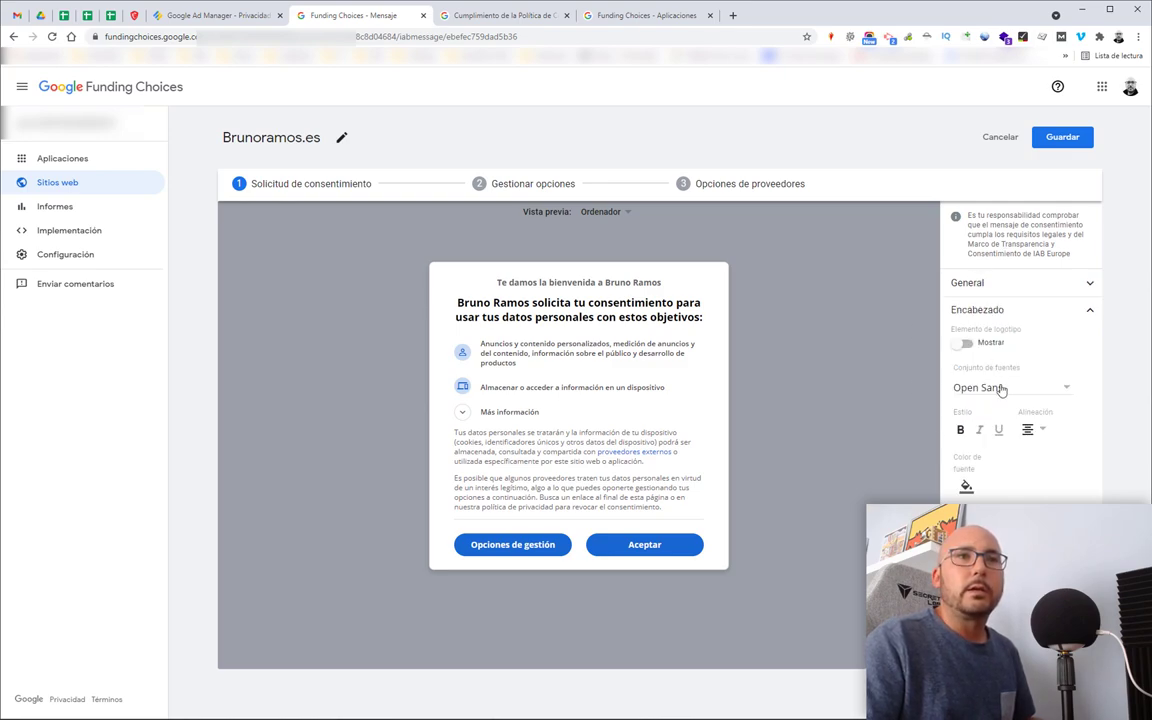
pyautogui.click(1087, 286)
pyautogui.click(1087, 395)
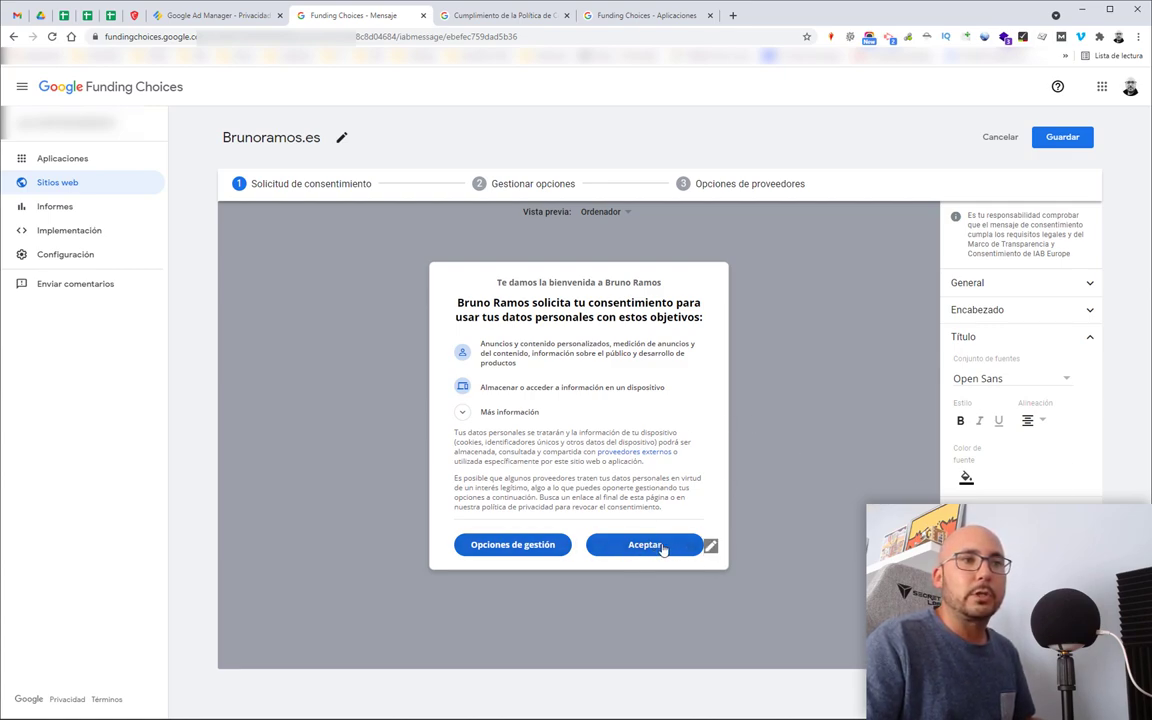
# - Edit the label of the message's accept button, trying "Sí" and settling on "ACEPTAR"
pyautogui.click(710, 547)
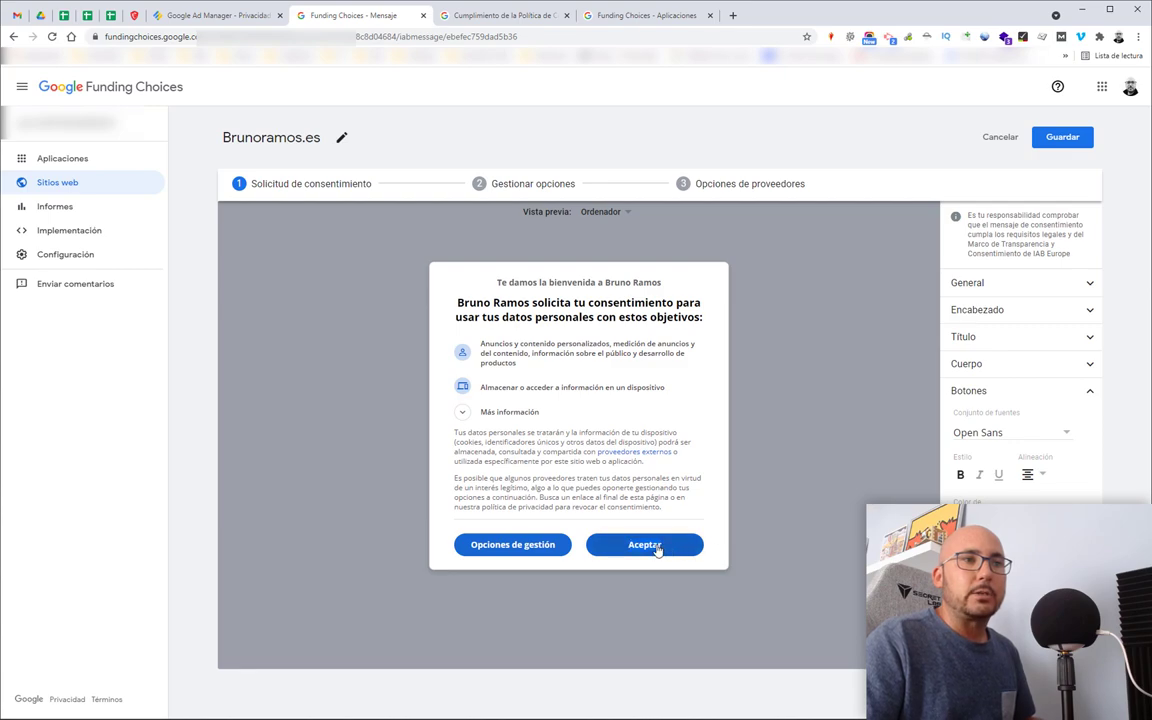
pyautogui.press('BackSpace')
pyautogui.press('BackSpace')
pyautogui.press('BackSpace')
pyautogui.press('BackSpace')
pyautogui.press('BackSpace')
pyautogui.press('BackSpace')
pyautogui.press('BackSpace')
pyautogui.write('Sí')
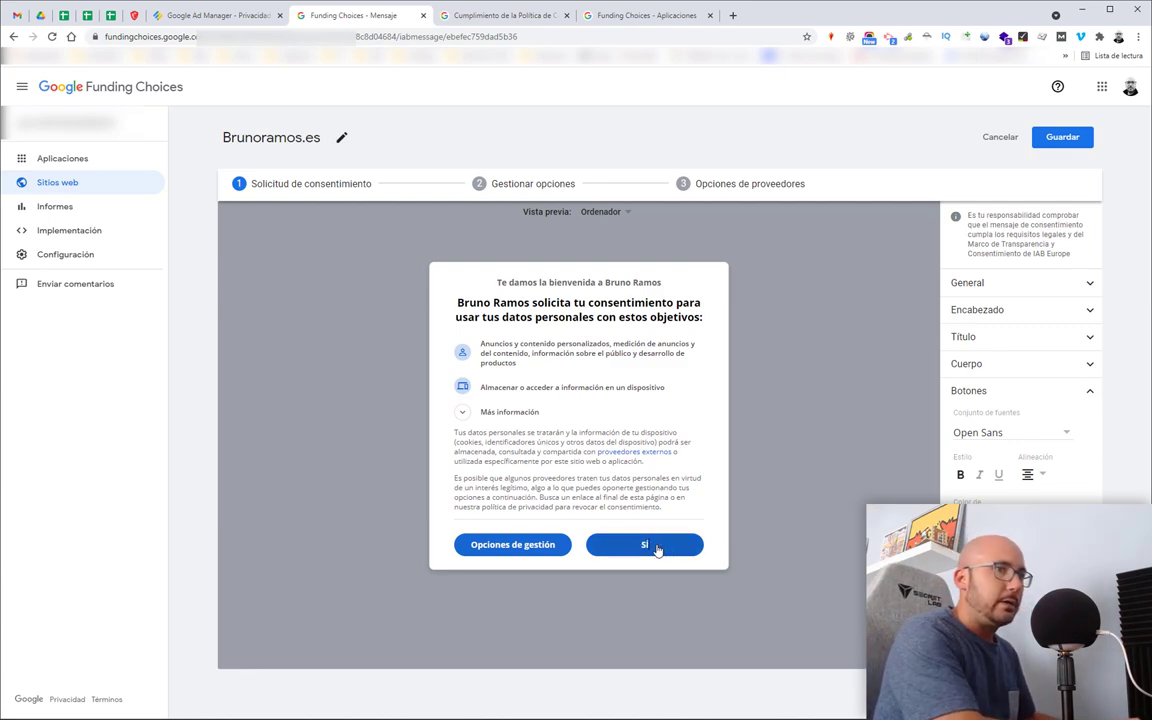
pyautogui.press('BackSpace')
pyautogui.press('BackSpace')
pyautogui.write('Aceptar')
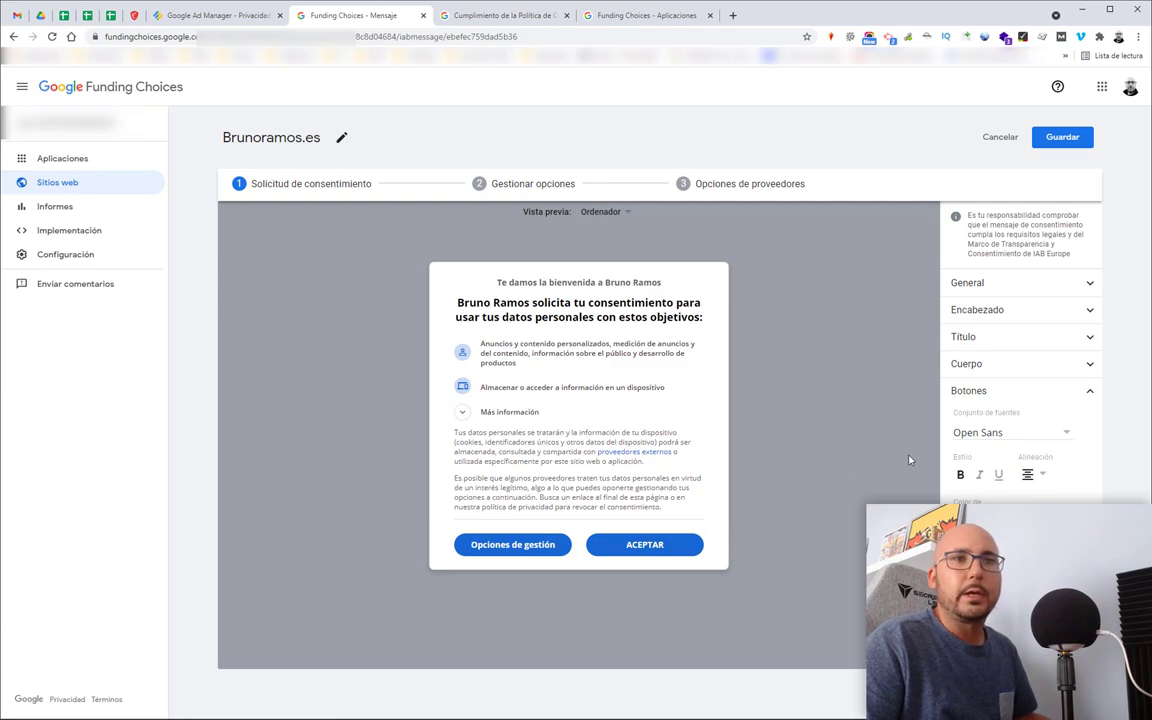
# - Set the consent message's primary colour to white and the button text colour to dark blue
pyautogui.click(1001, 393)
pyautogui.click(1000, 394)
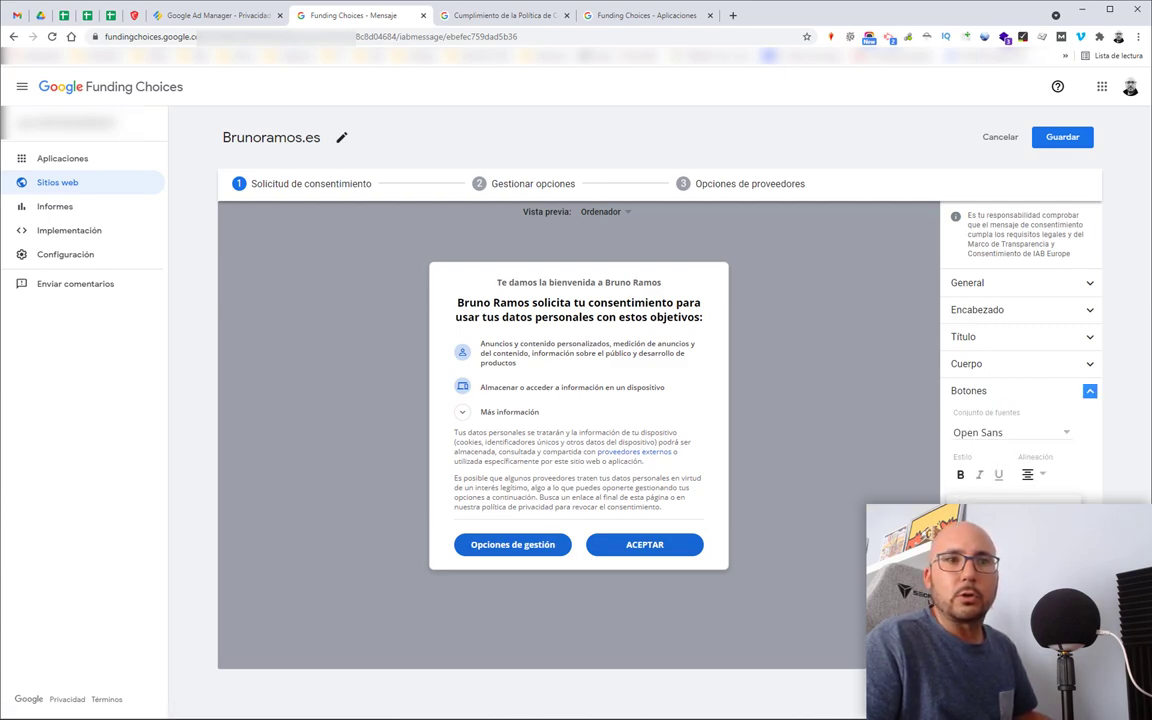
pyautogui.click(1016, 283)
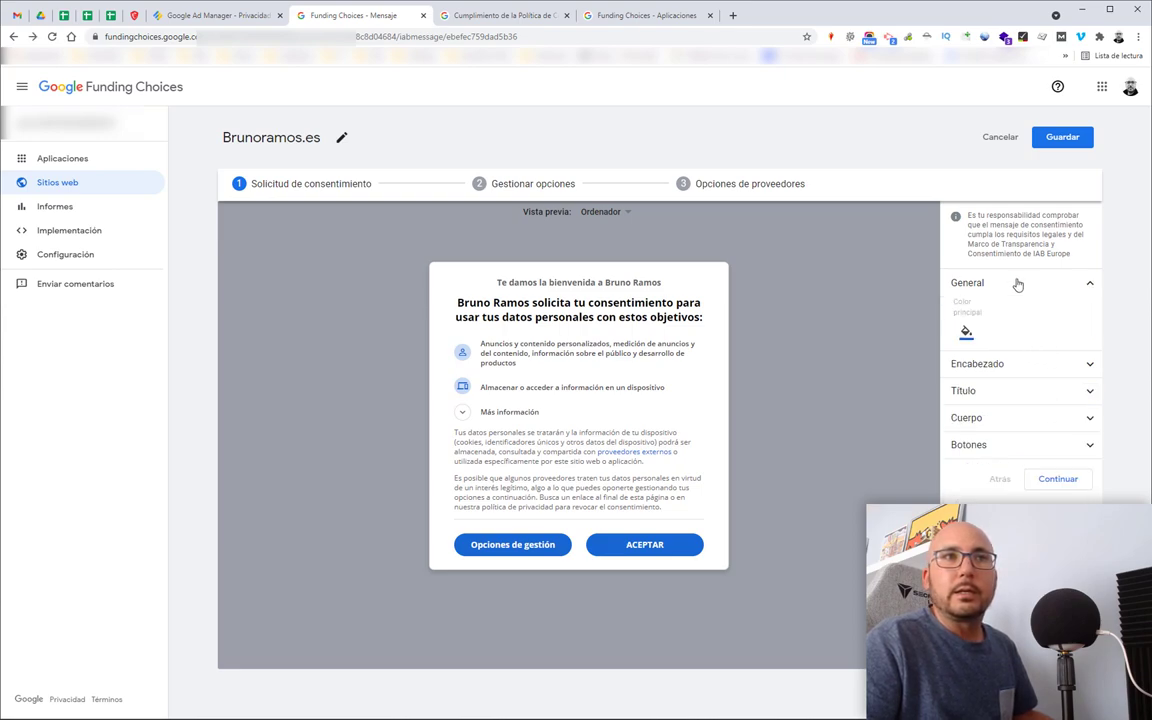
pyautogui.click(966, 333)
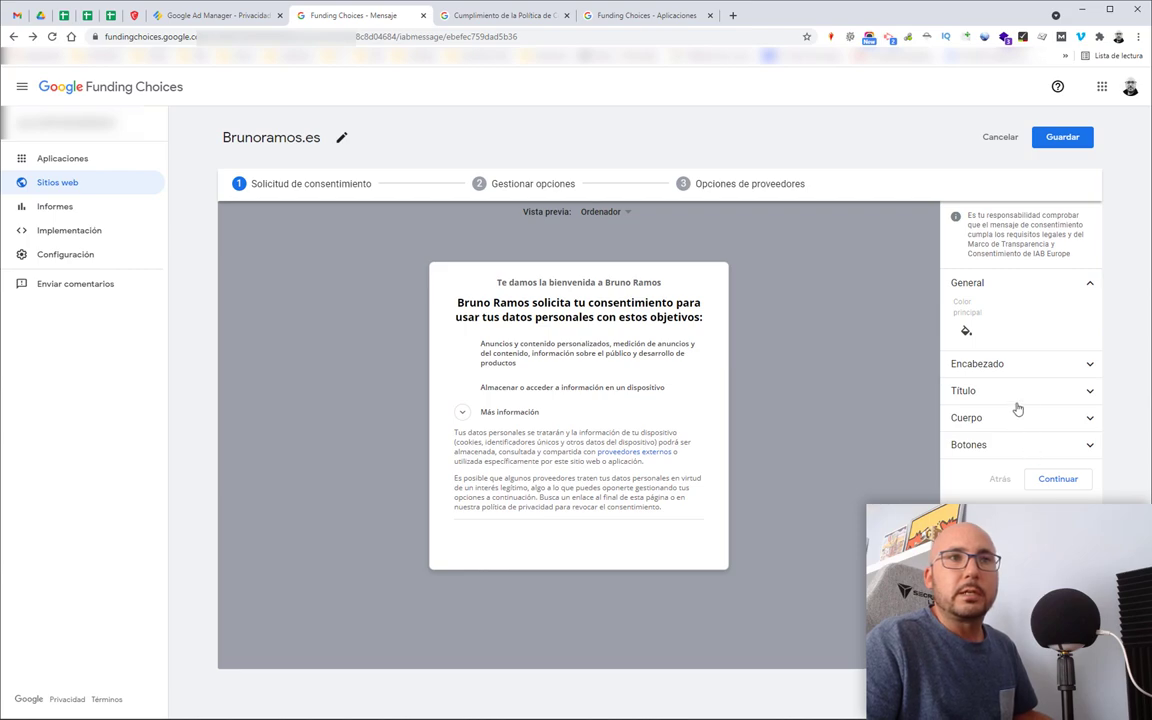
pyautogui.click(1027, 443)
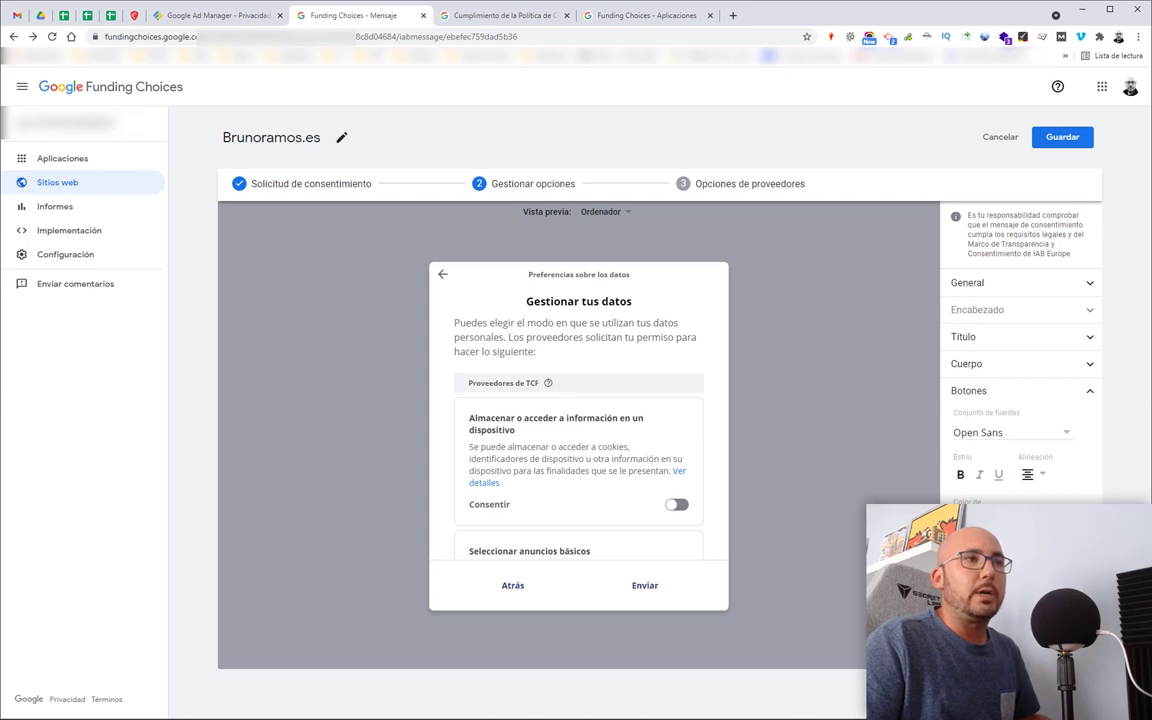
# - Examine the data-use purposes and consent switches in the preview of the Gestionar opciones page
pyautogui.scroll(-1, 570, 435)
pyautogui.scroll(1, 571, 437)
pyautogui.scroll(-2, 563, 337)
pyautogui.scroll(2, 573, 385)
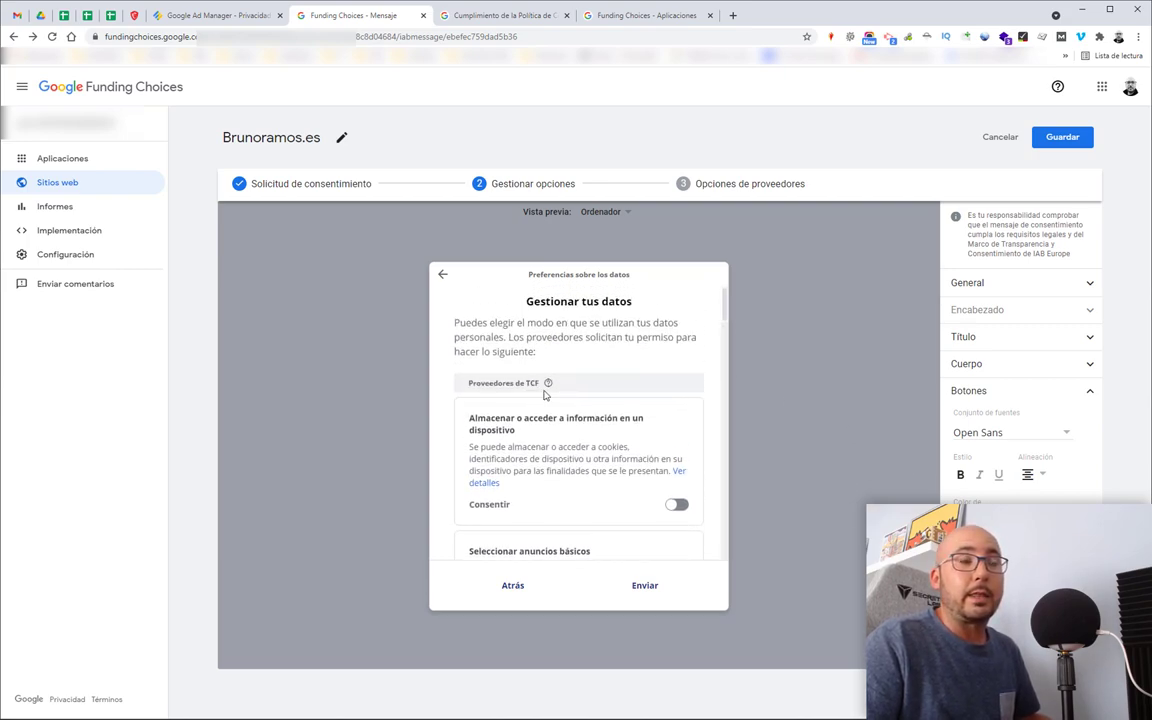
pyautogui.scroll(-10, 603, 408)
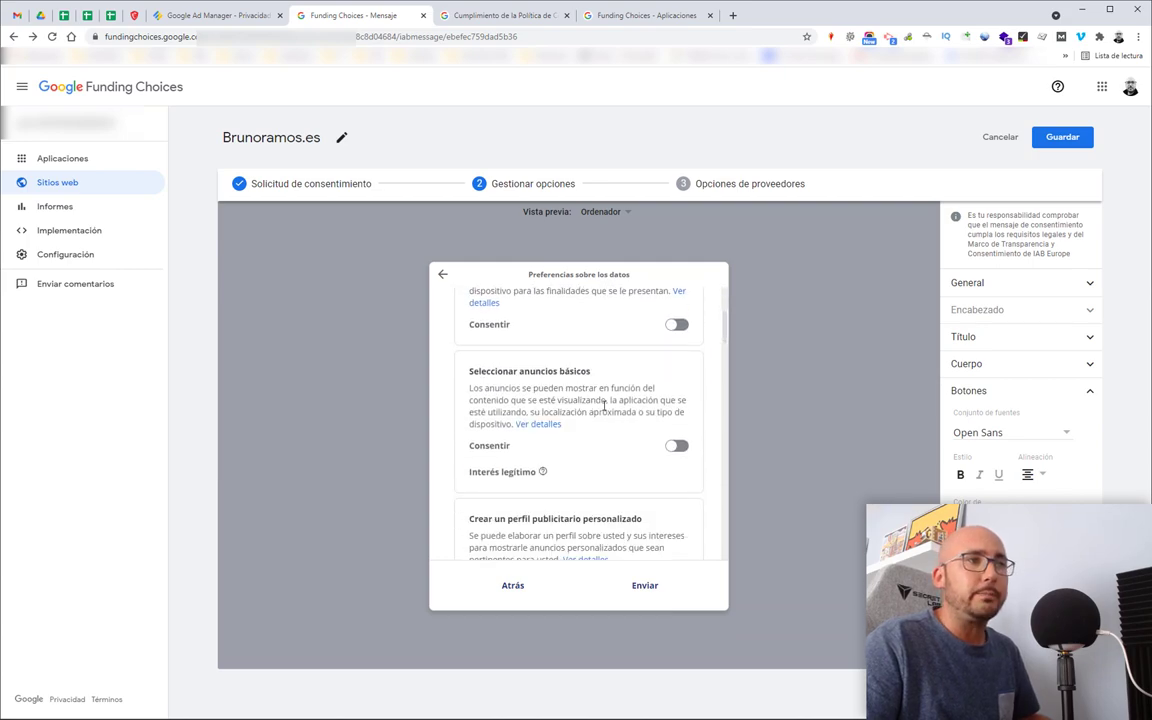
pyautogui.scroll(-6, 603, 408)
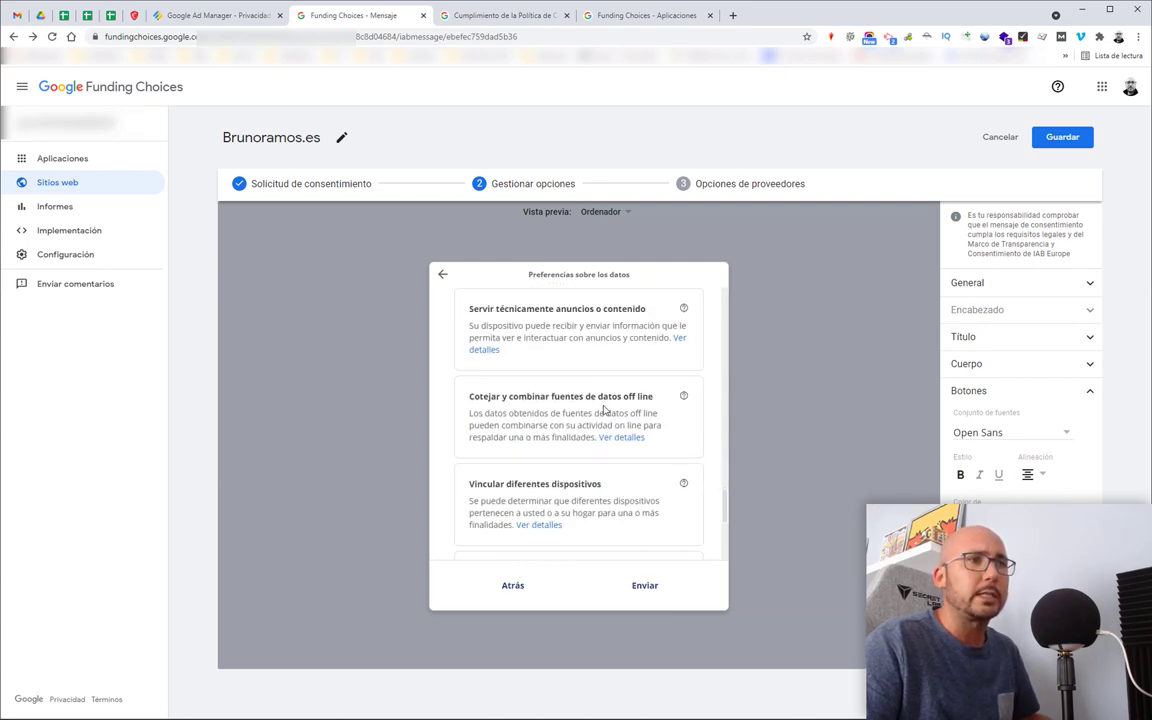
pyautogui.scroll(8, 605, 415)
pyautogui.scroll(6, 607, 420)
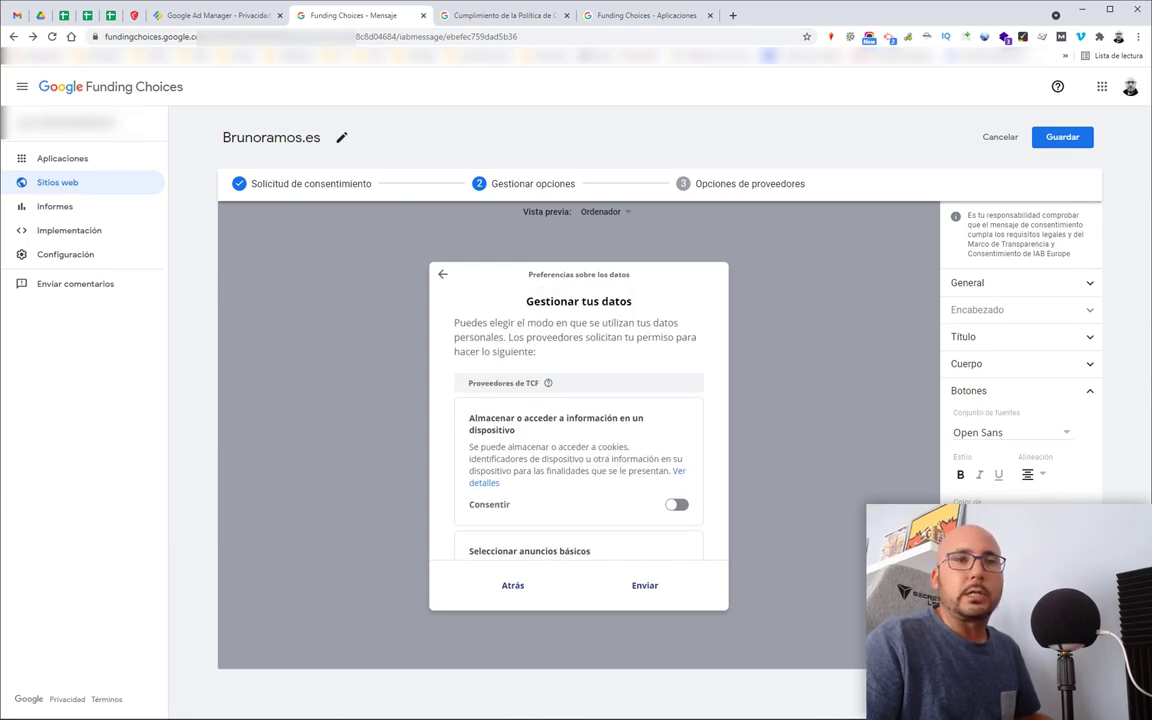
# - Go through the vendor list in the Opciones de proveedores preview and save the changes to the active message
pyautogui.click(750, 183)
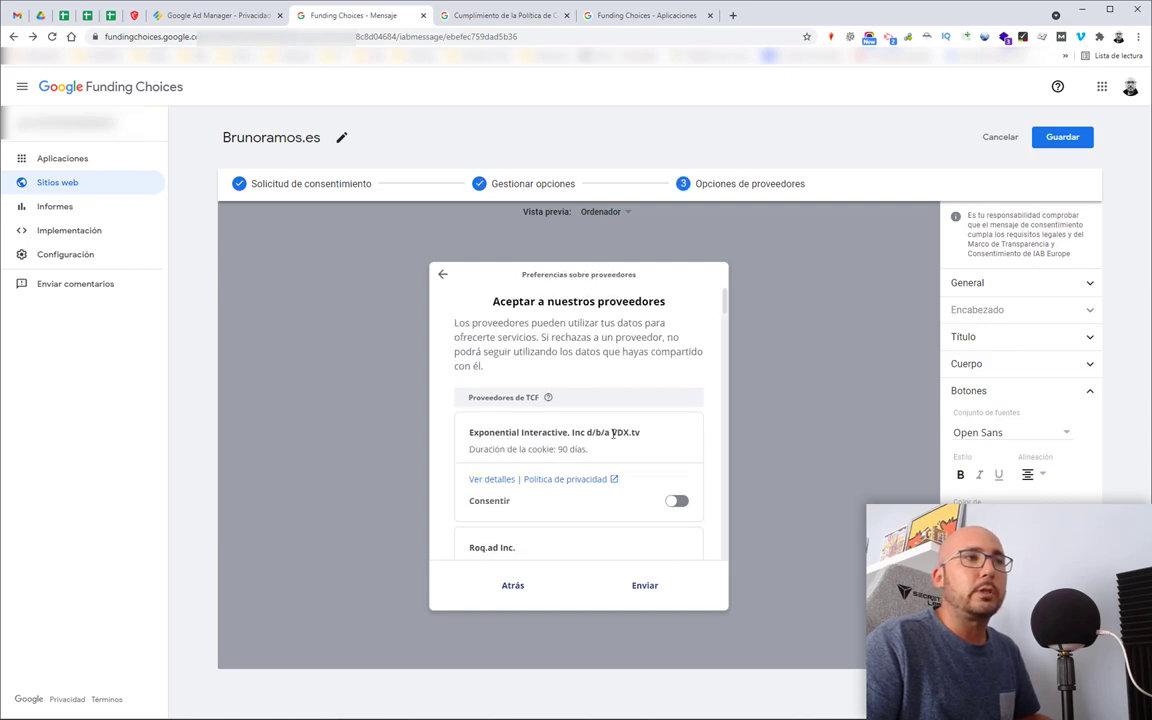
pyautogui.scroll(-1, 614, 428)
pyautogui.scroll(-3, 661, 334)
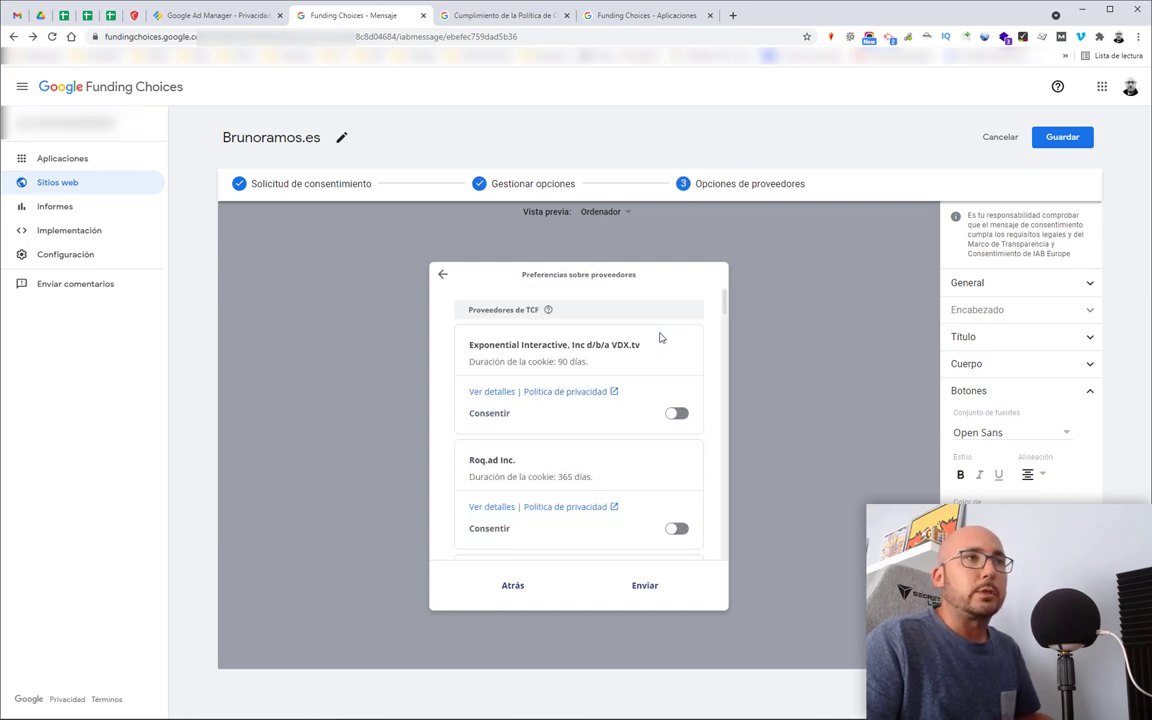
pyautogui.scroll(-10, 661, 341)
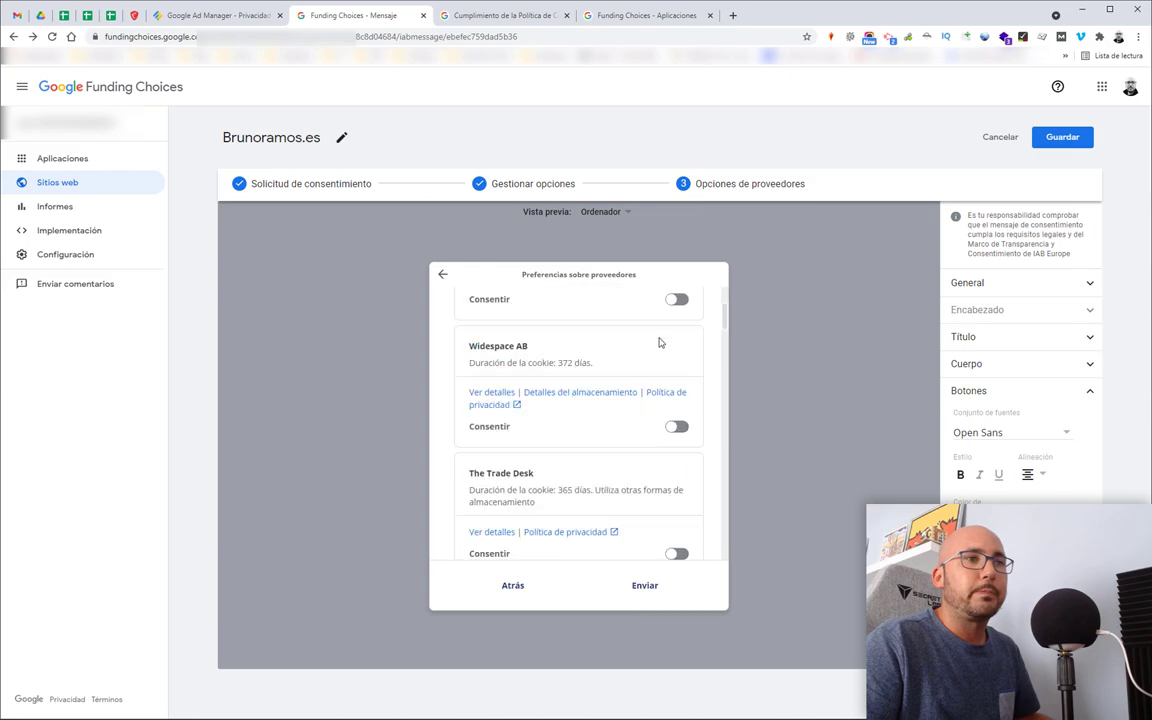
pyautogui.scroll(-10, 738, 336)
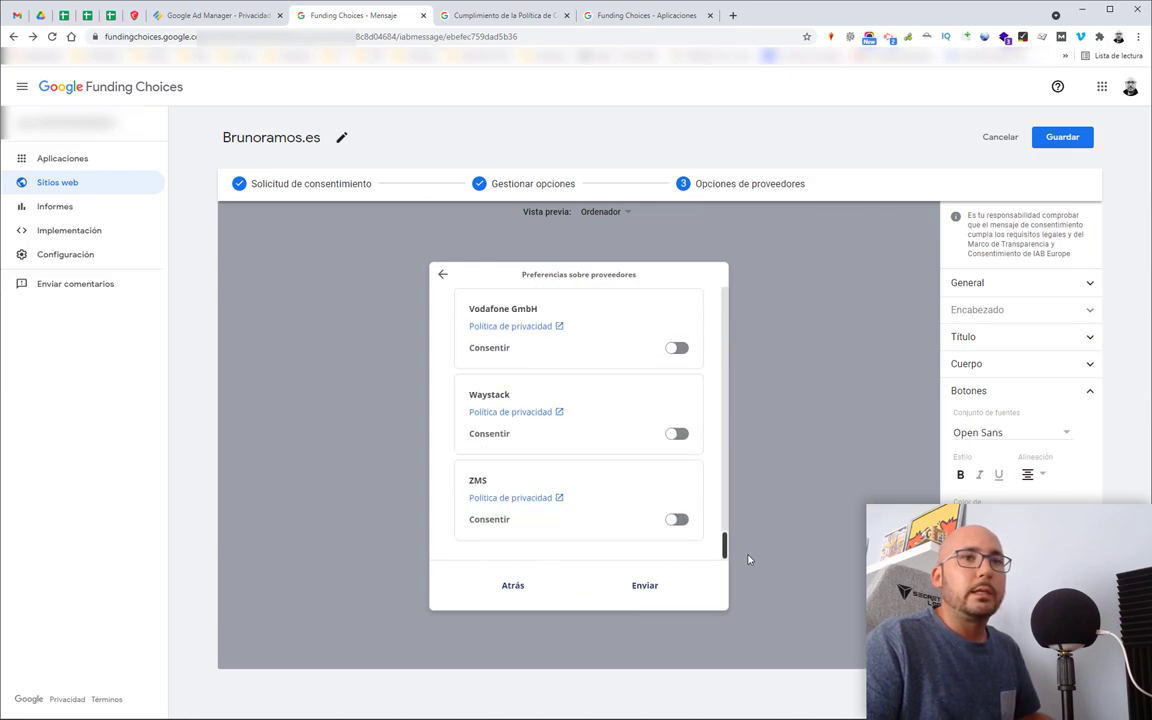
pyautogui.click(1068, 140)
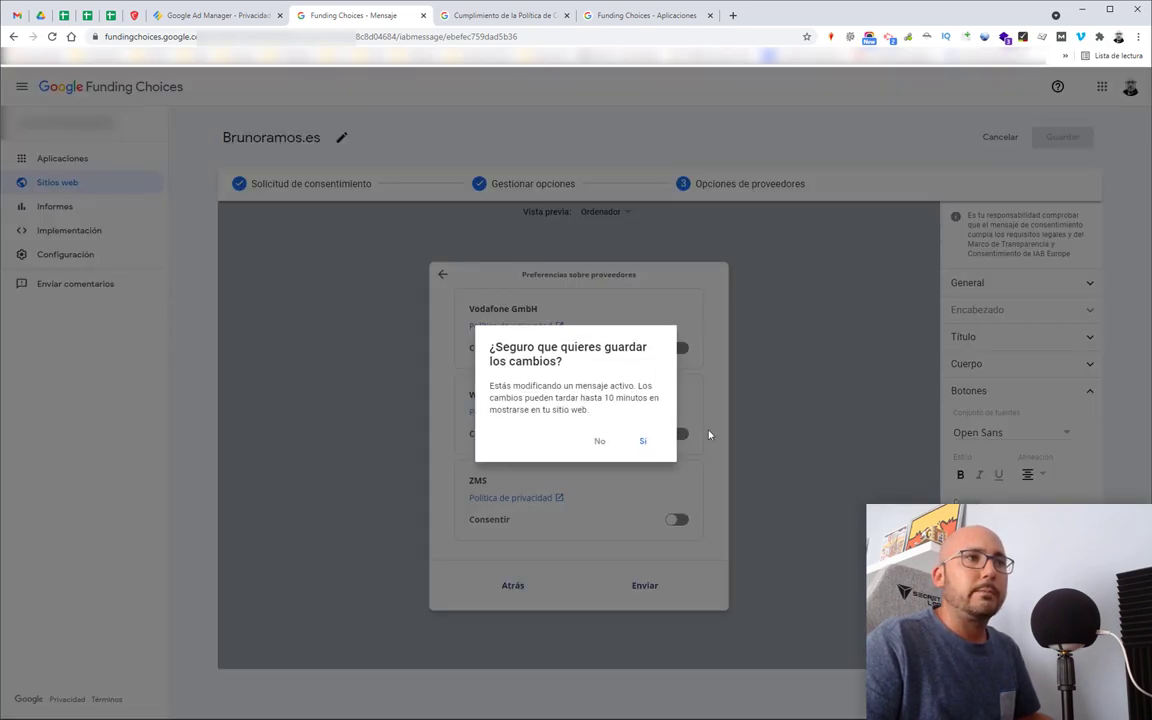
pyautogui.click(645, 442)
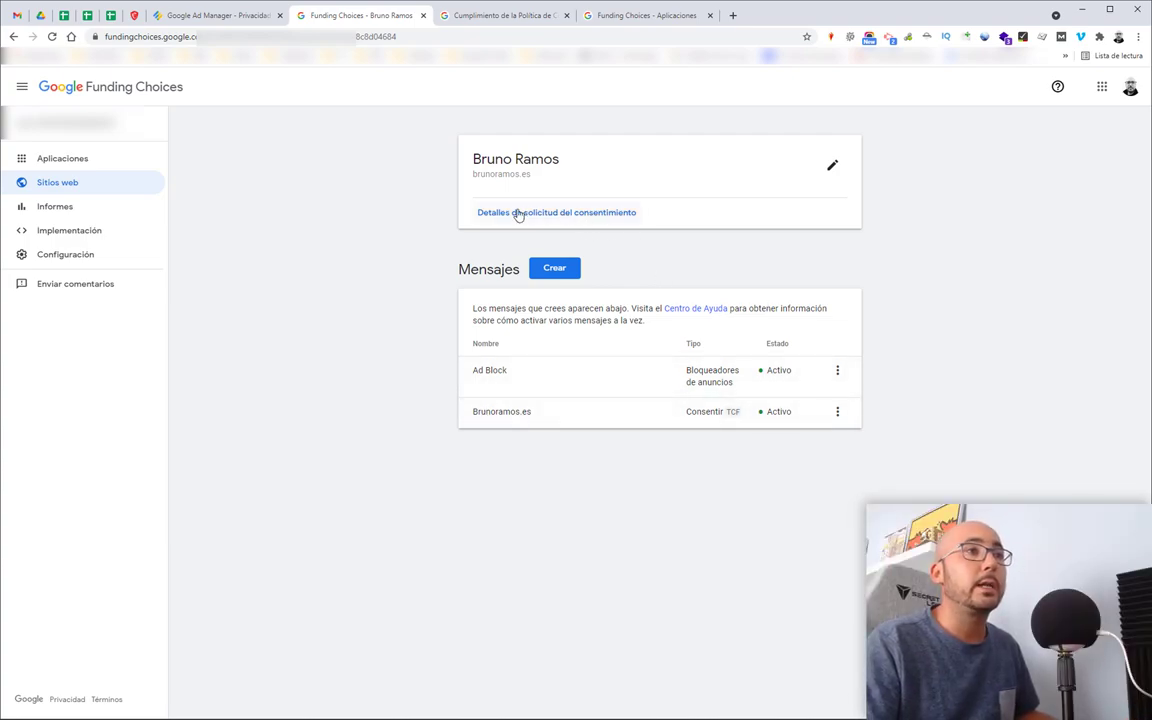
# - Open the website's consent request details and check the privacy policy URL
pyautogui.click(42, 188)
pyautogui.click(658, 422)
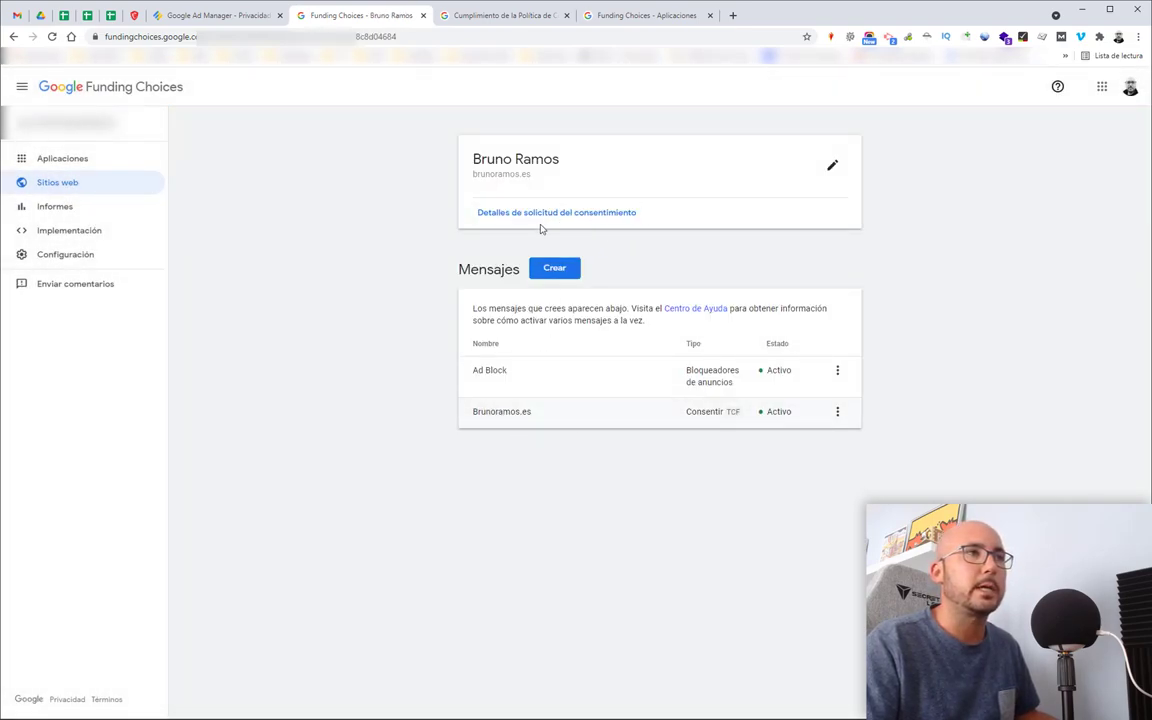
pyautogui.click(589, 216)
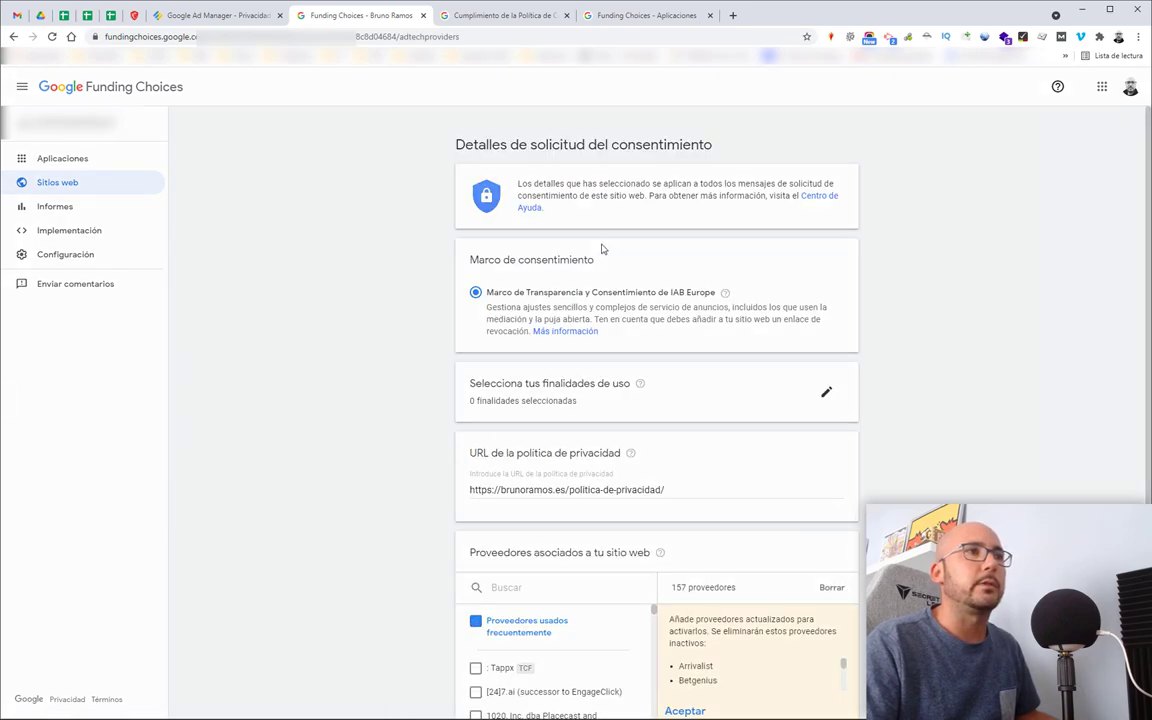
pyautogui.scroll(-1, 510, 280)
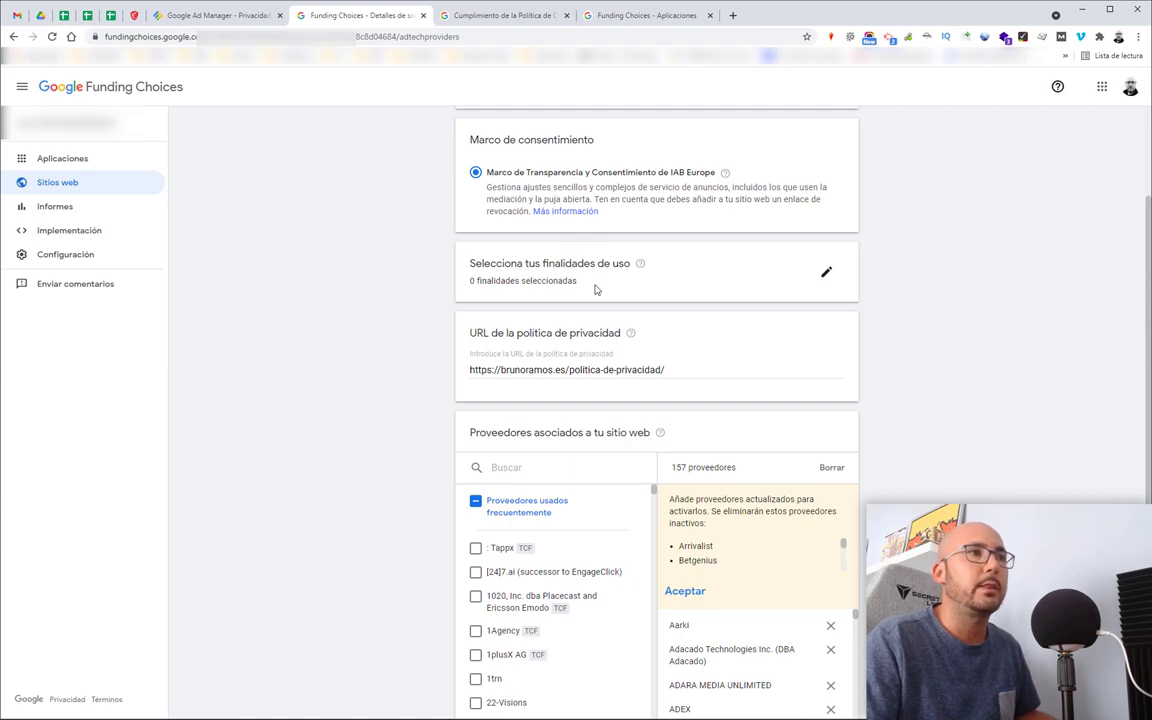
pyautogui.moveTo(509, 369); pyautogui.dragTo(687, 368)
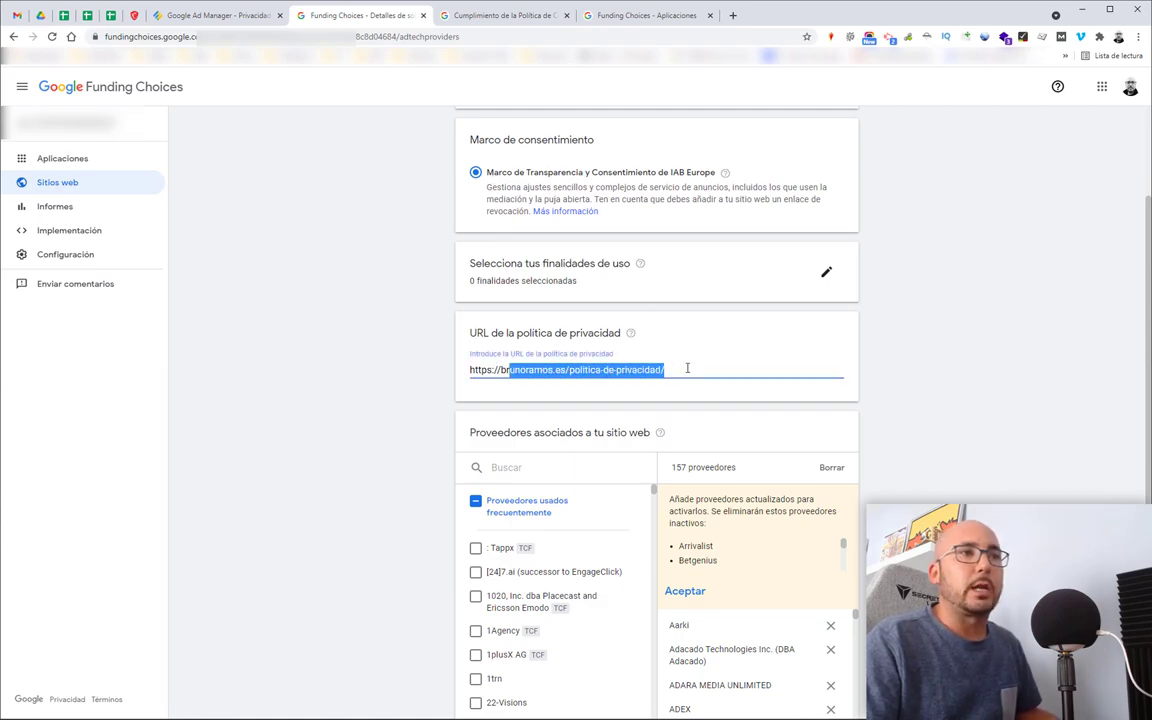
# - Open the usage purposes for editing and set purposes 2, 3 and 4, covering basic ads, advertising profile and personalised ads, to Consentir
pyautogui.click(826, 274)
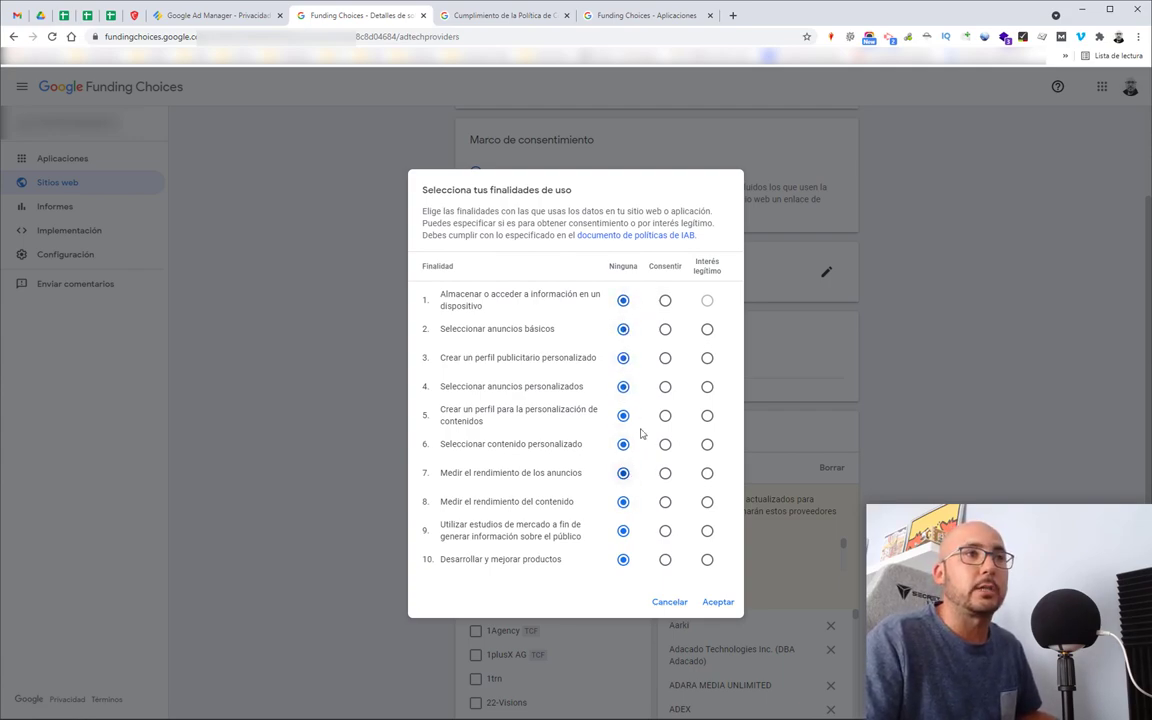
pyautogui.click(666, 331)
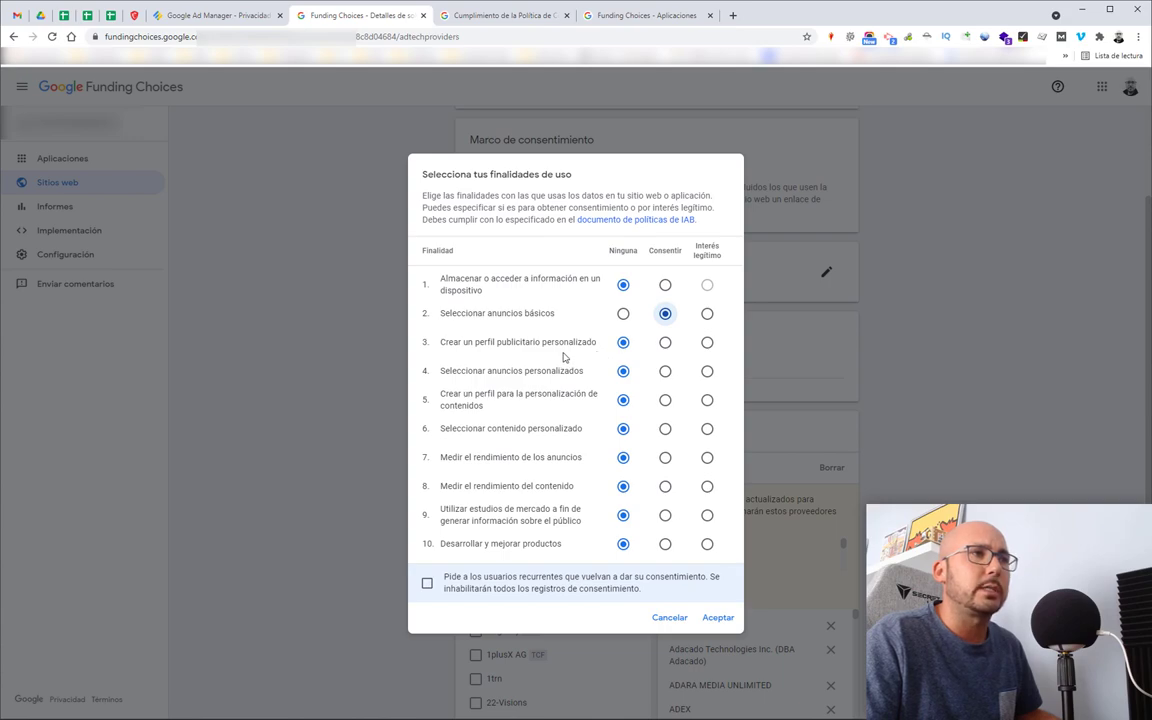
pyautogui.click(665, 342)
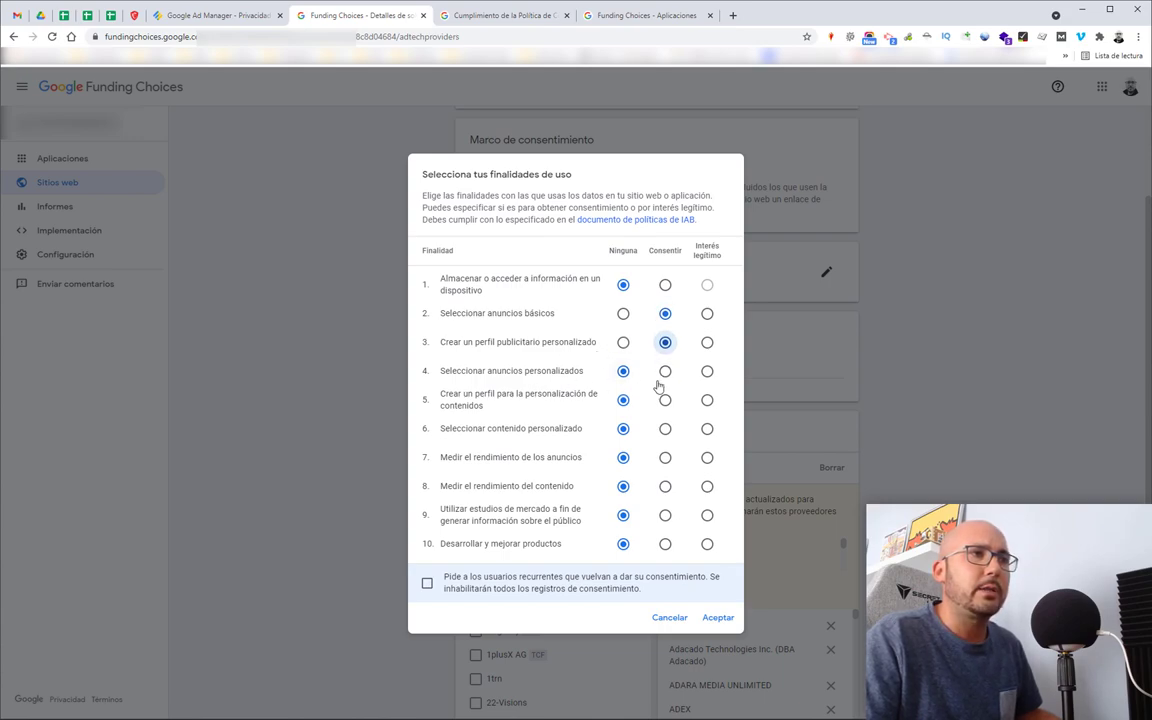
pyautogui.click(665, 372)
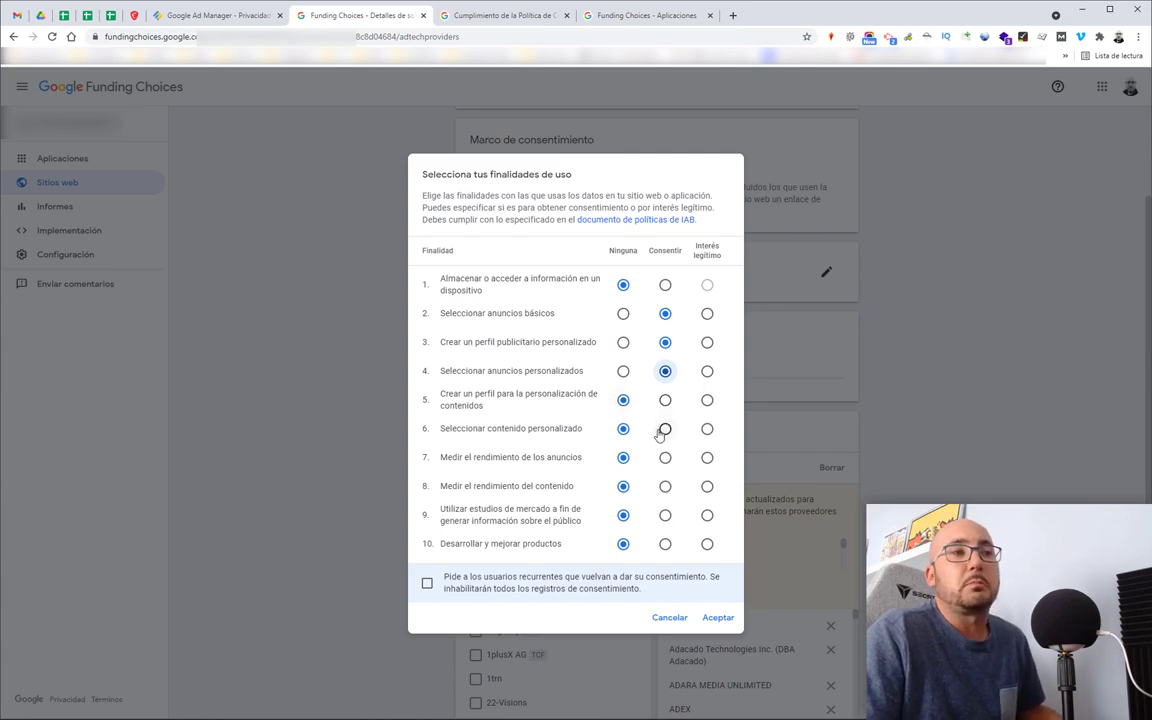
pyautogui.moveTo(452, 371); pyautogui.dragTo(566, 371)
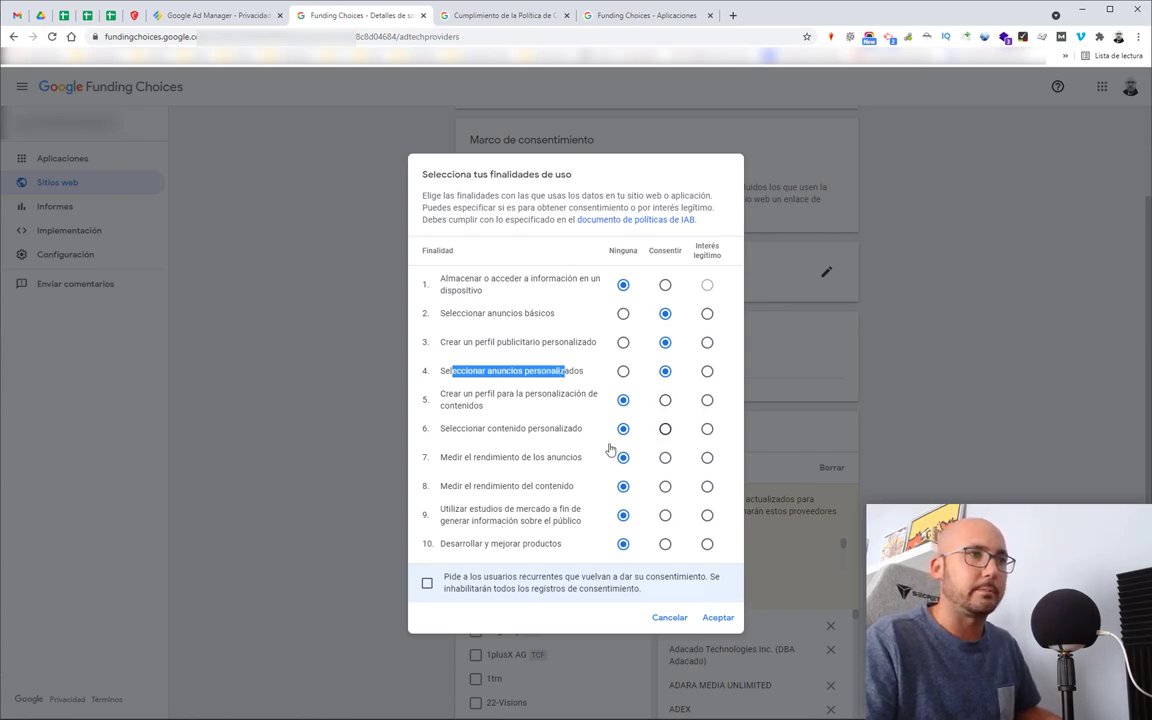
# - Set purposes 7 to 10 and purpose 1, device information storage or access, to Consentir and accept the purpose selection
pyautogui.click(665, 458)
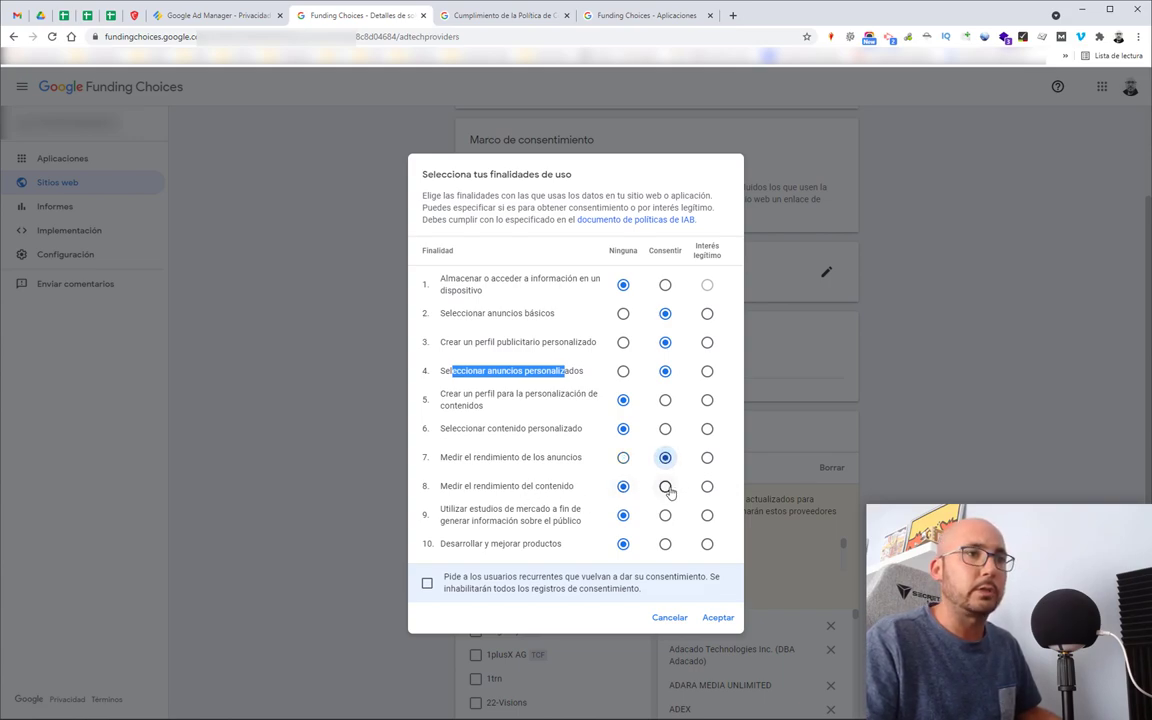
pyautogui.click(665, 486)
pyautogui.moveTo(505, 512); pyautogui.dragTo(665, 520)
pyautogui.click(665, 515)
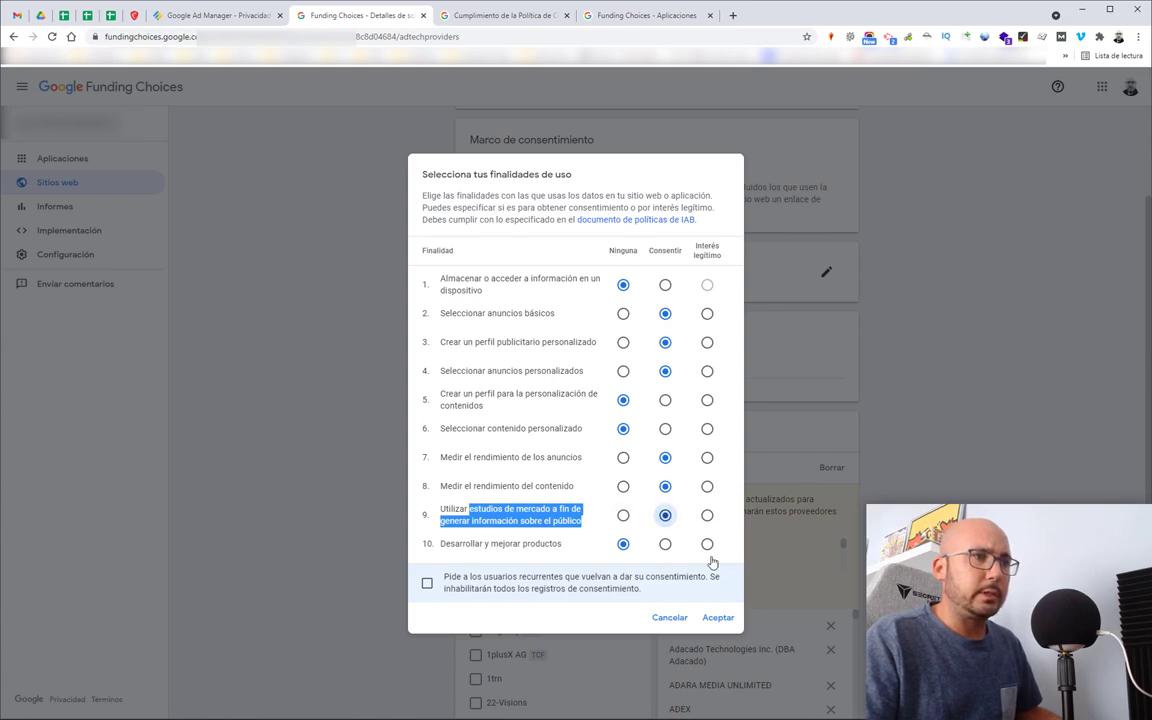
pyautogui.click(665, 544)
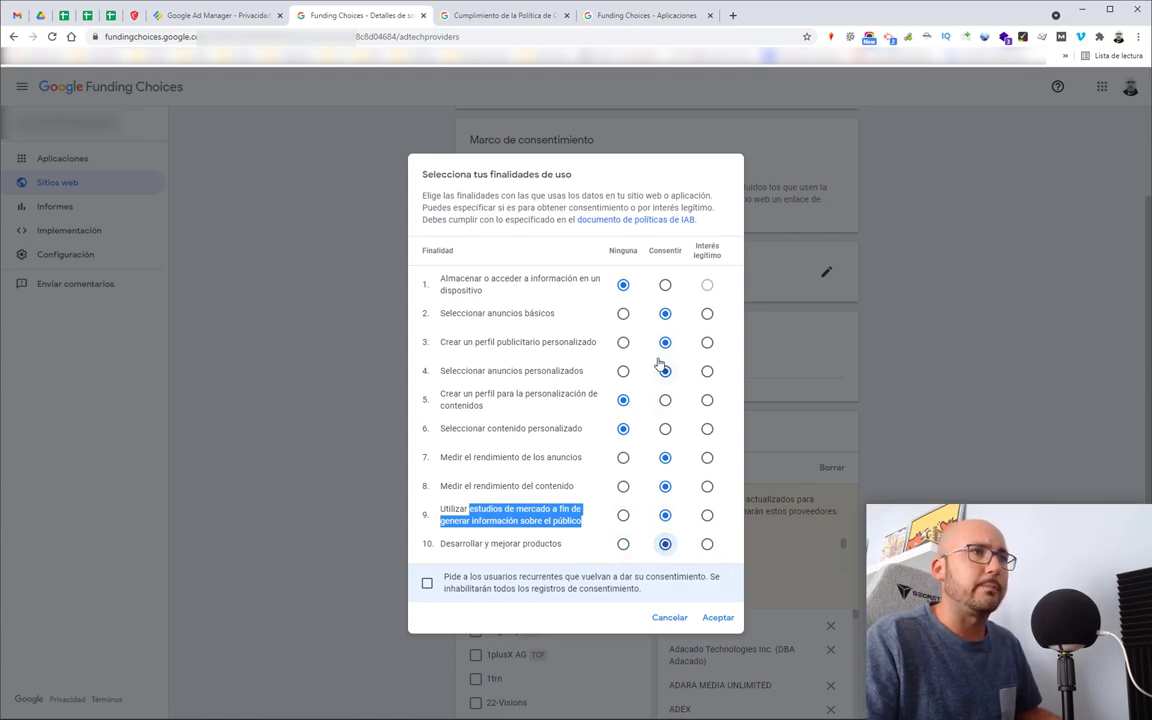
pyautogui.click(487, 280)
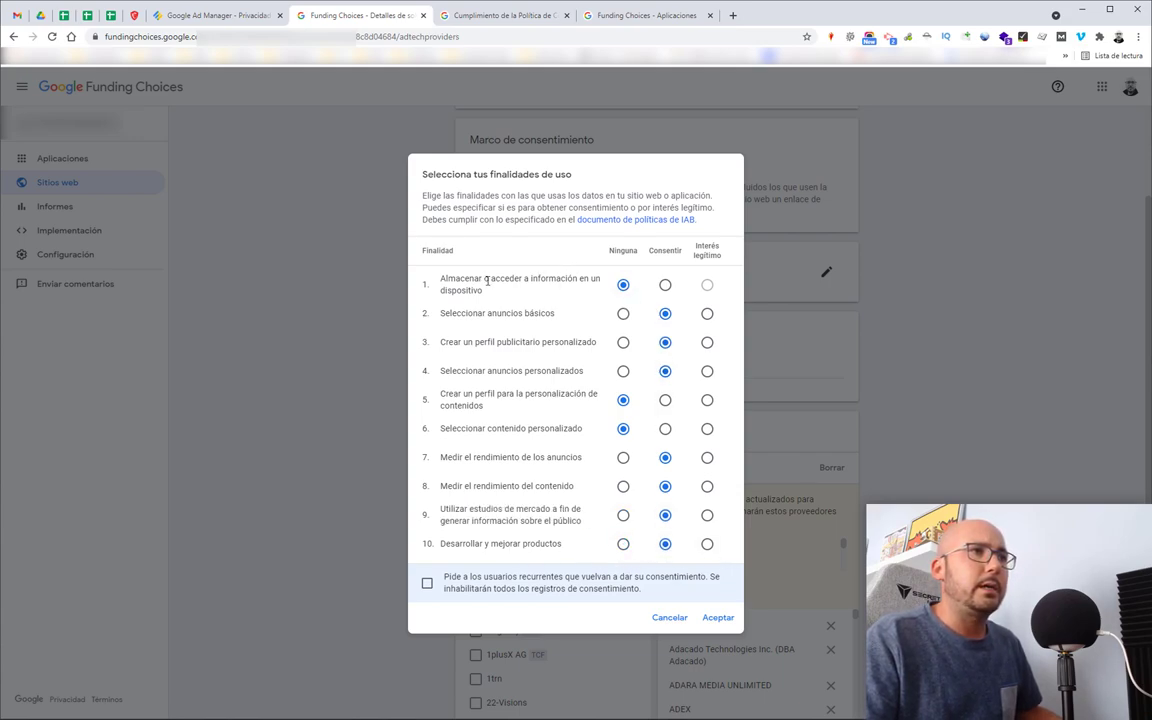
pyautogui.click(665, 286)
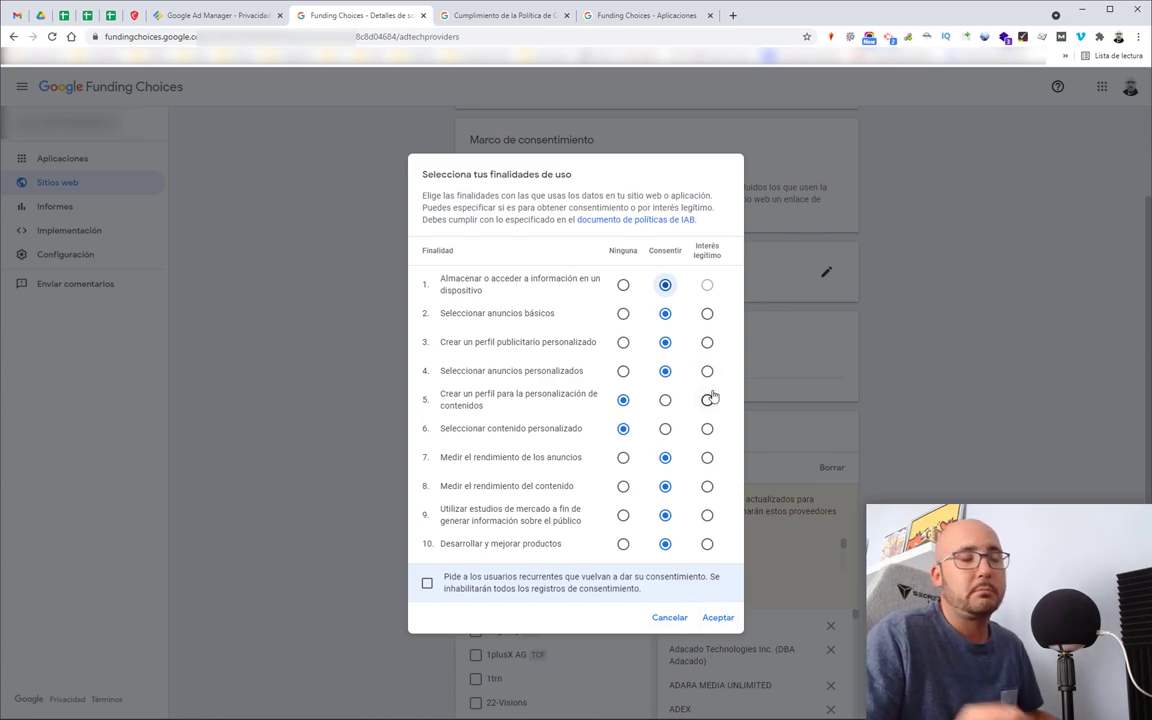
pyautogui.click(716, 618)
# - Select all of the Proveedores usados frecuentemente for the website, then save and confirm the consent request changes
pyautogui.scroll(-1, 636, 369)
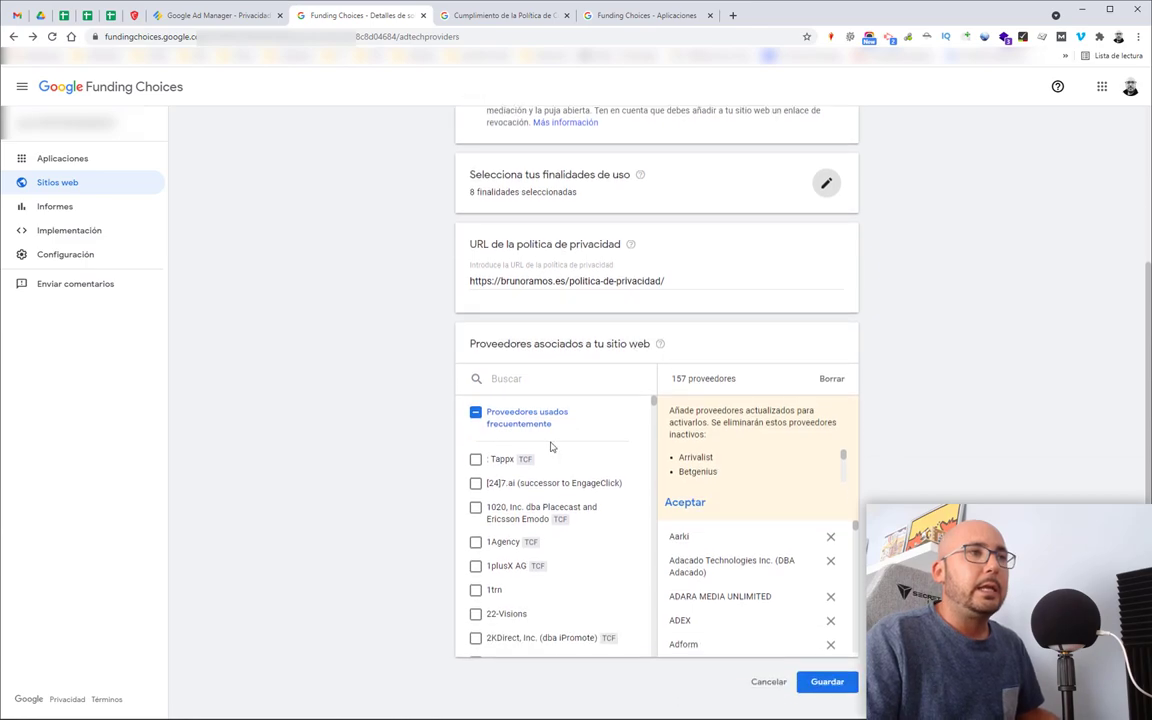
pyautogui.click(477, 414)
pyautogui.click(478, 420)
pyautogui.click(478, 420)
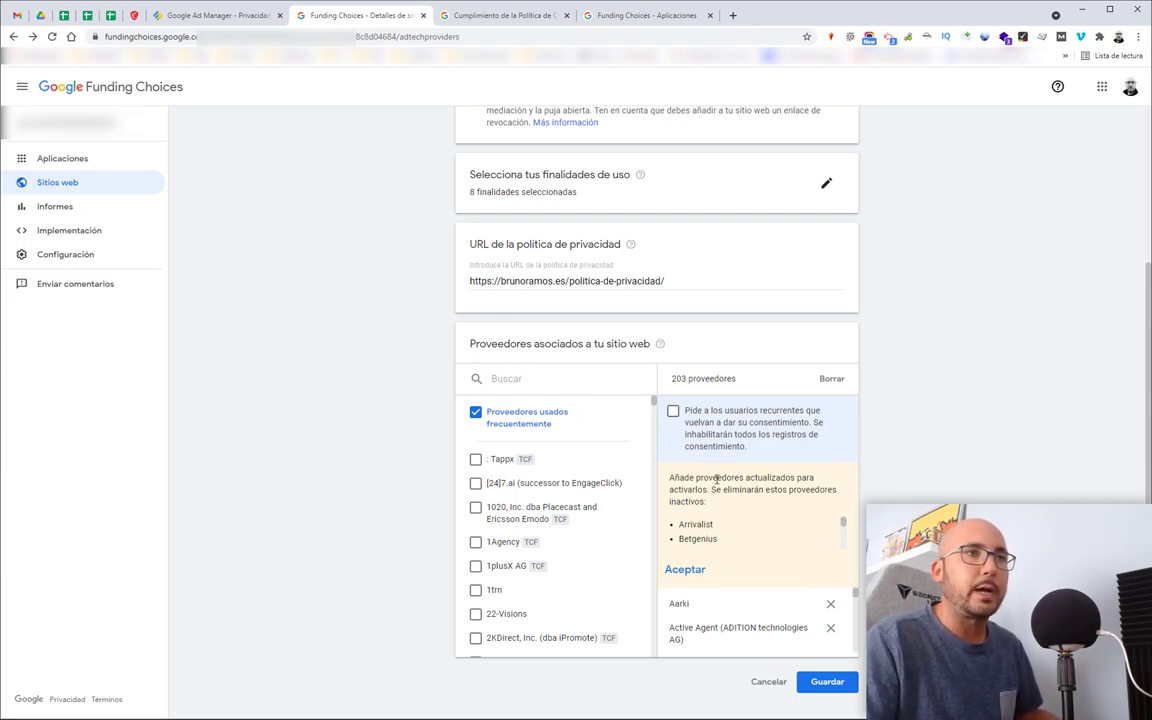
pyautogui.scroll(-2, 515, 525)
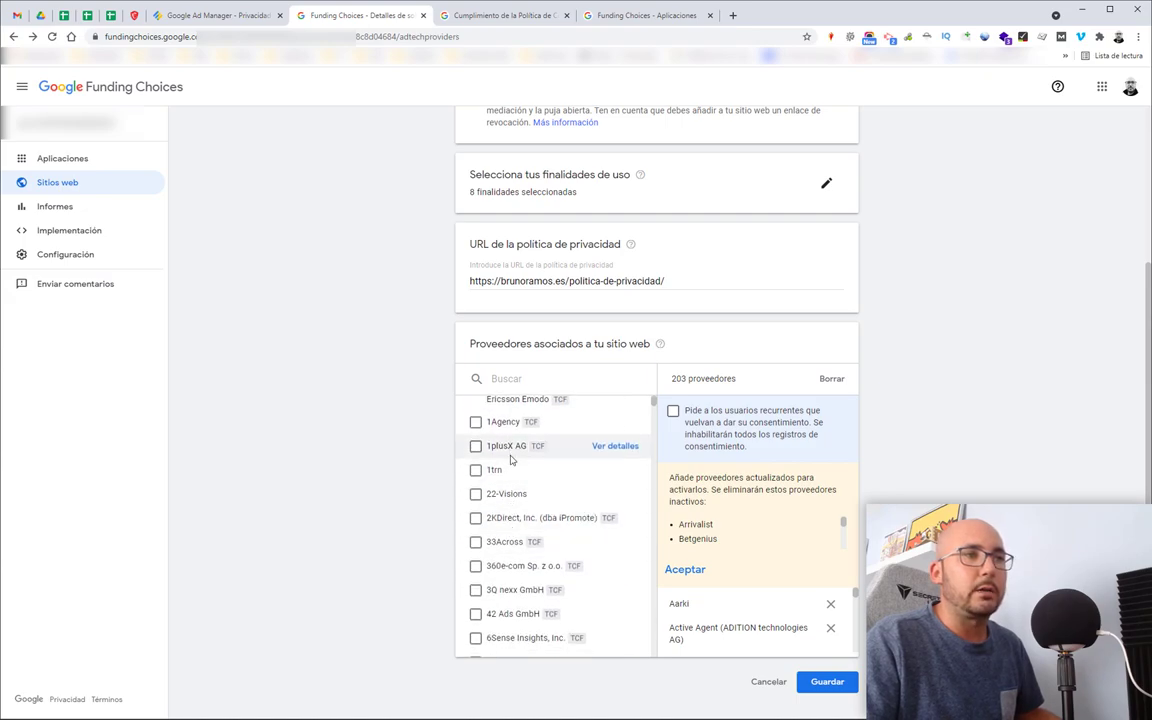
pyautogui.scroll(2, 515, 500)
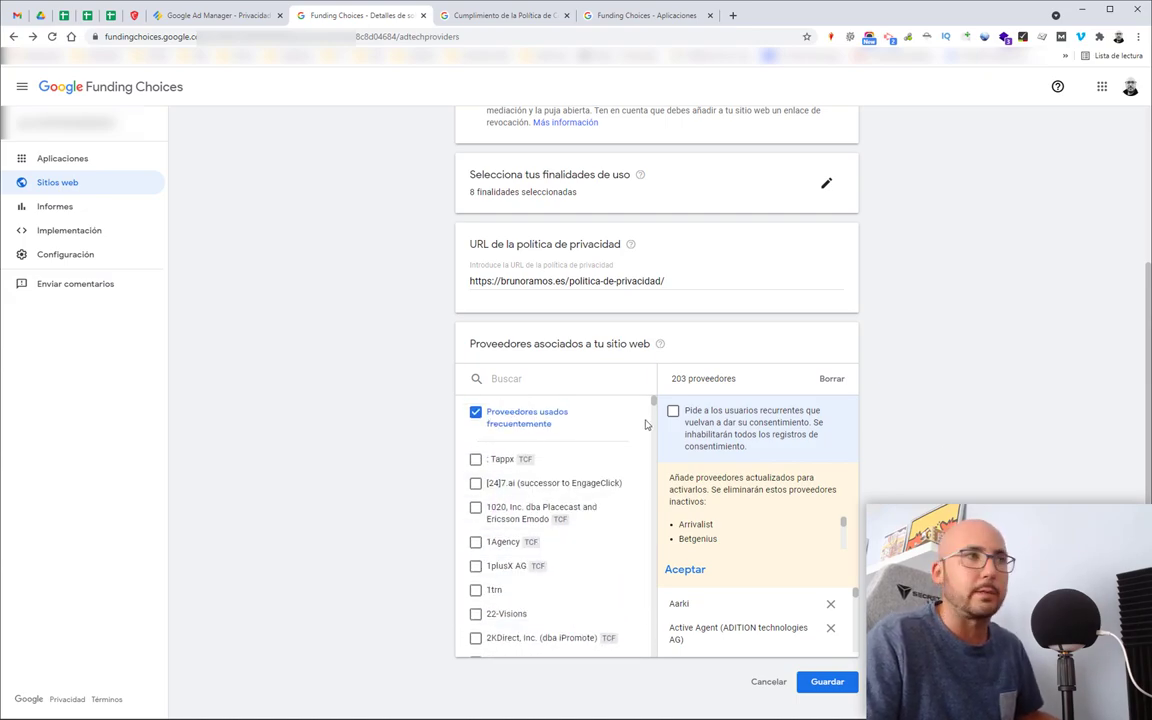
pyautogui.click(834, 681)
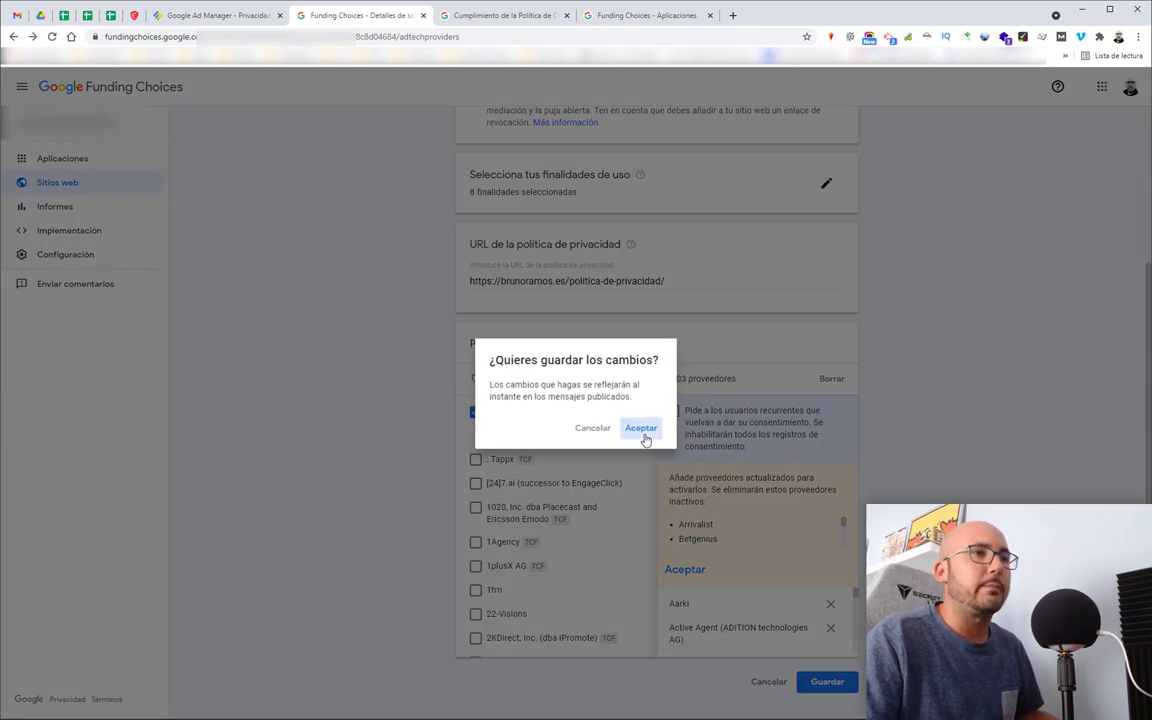
pyautogui.click(638, 428)
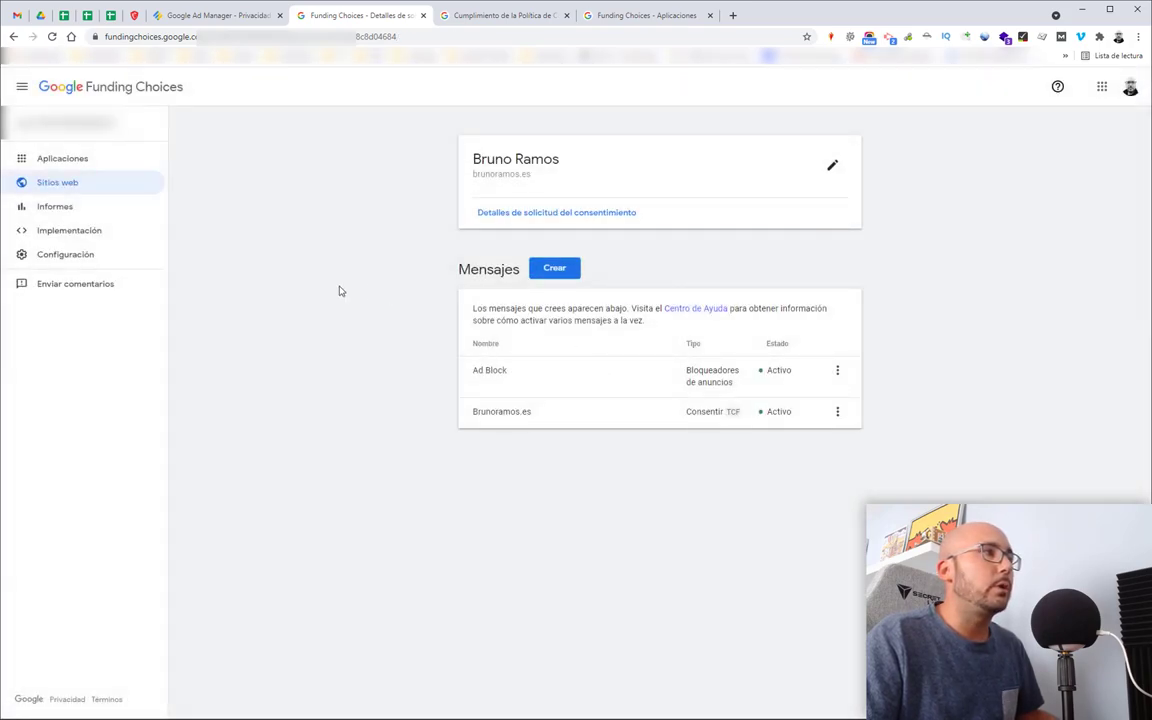
# - Open the Implementación page and select the website's script code for the page header
pyautogui.click(80, 235)
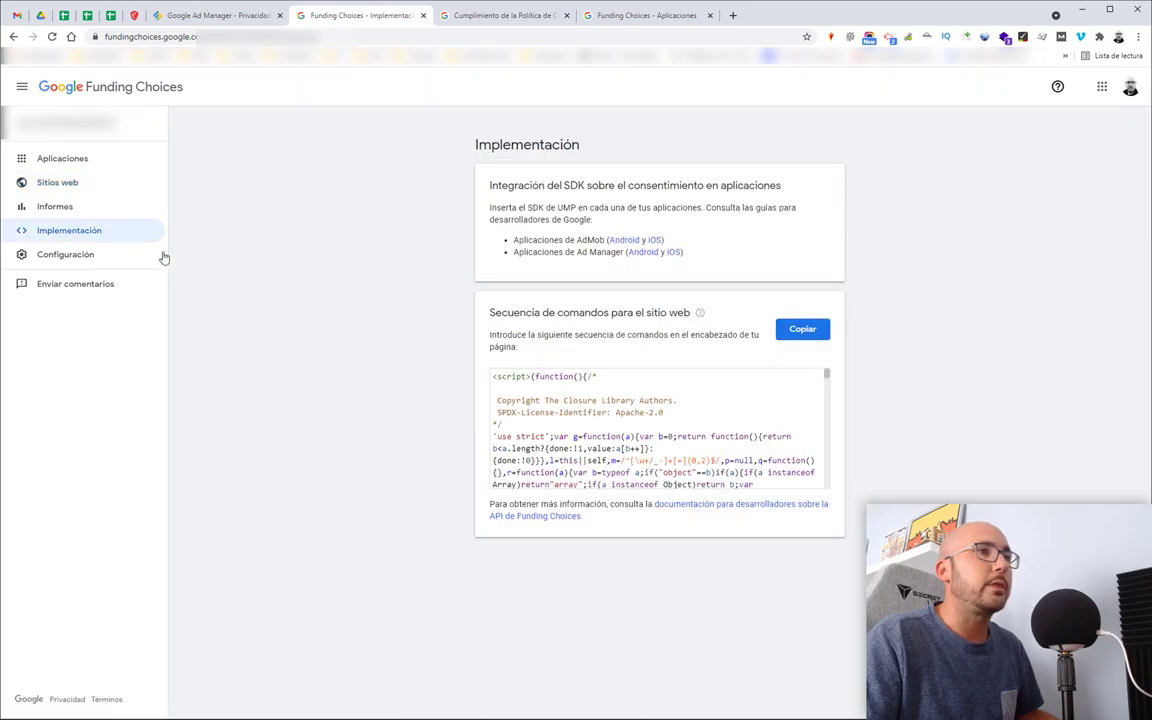
pyautogui.click(624, 449)
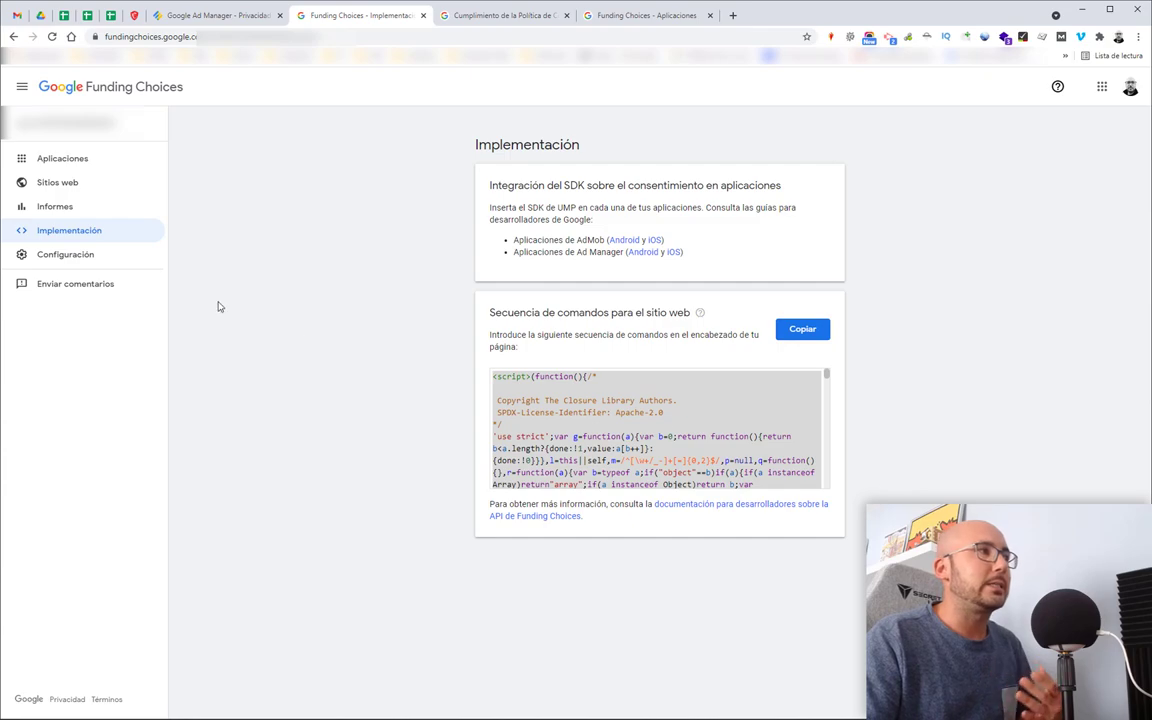
# - Return to the website's message list and open the active consent message of type Consentir TCF
pyautogui.click(107, 185)
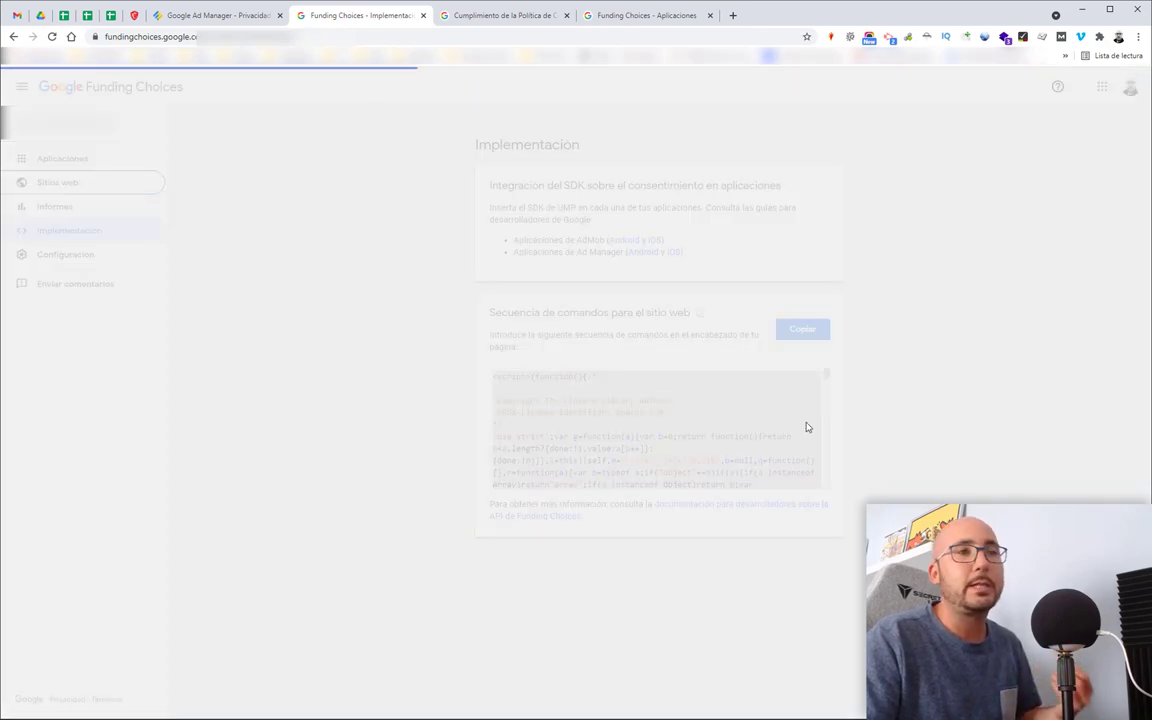
pyautogui.click(681, 416)
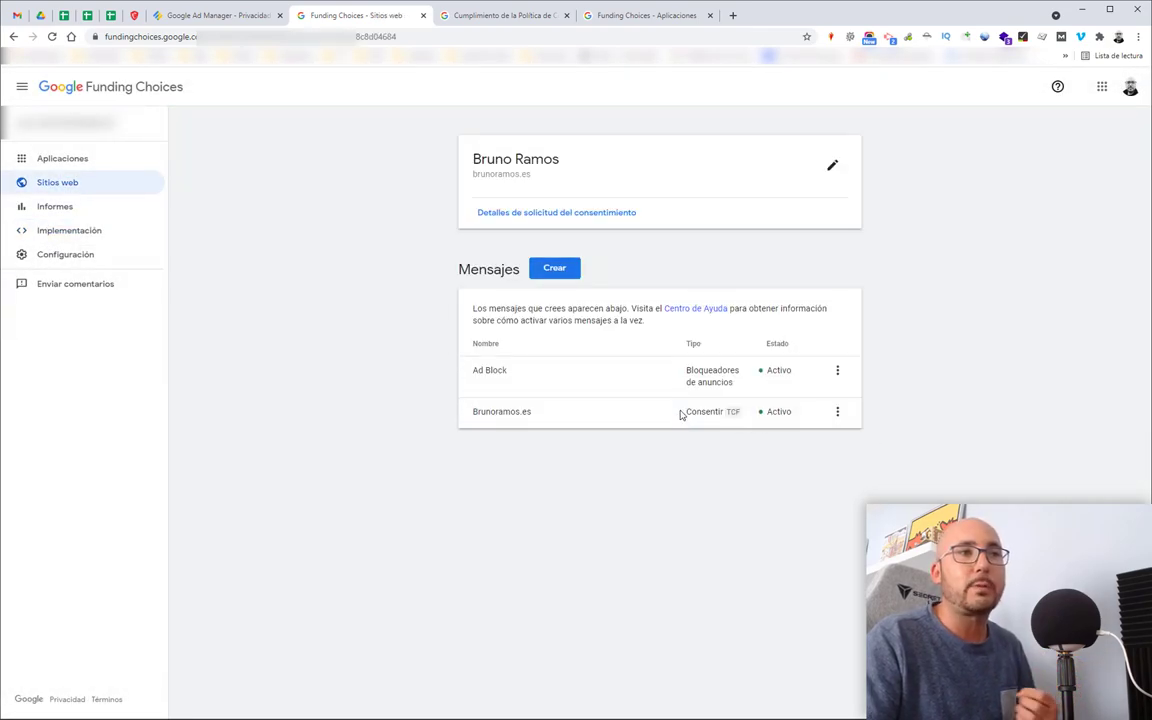
pyautogui.click(670, 415)
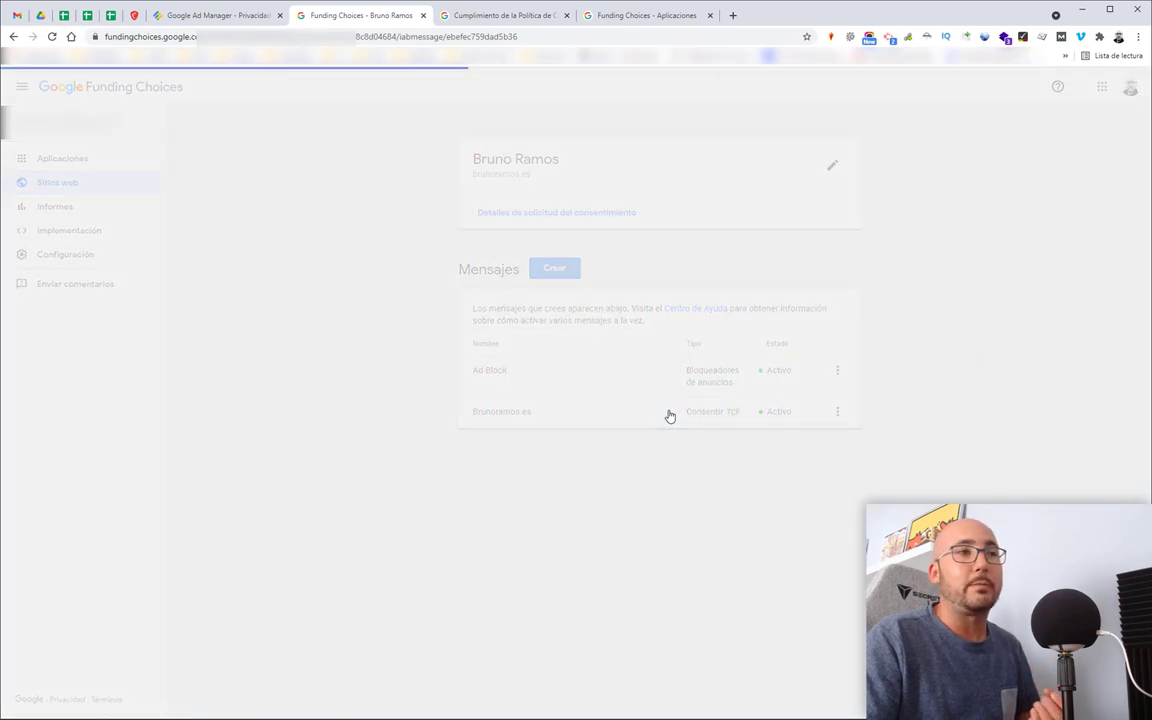